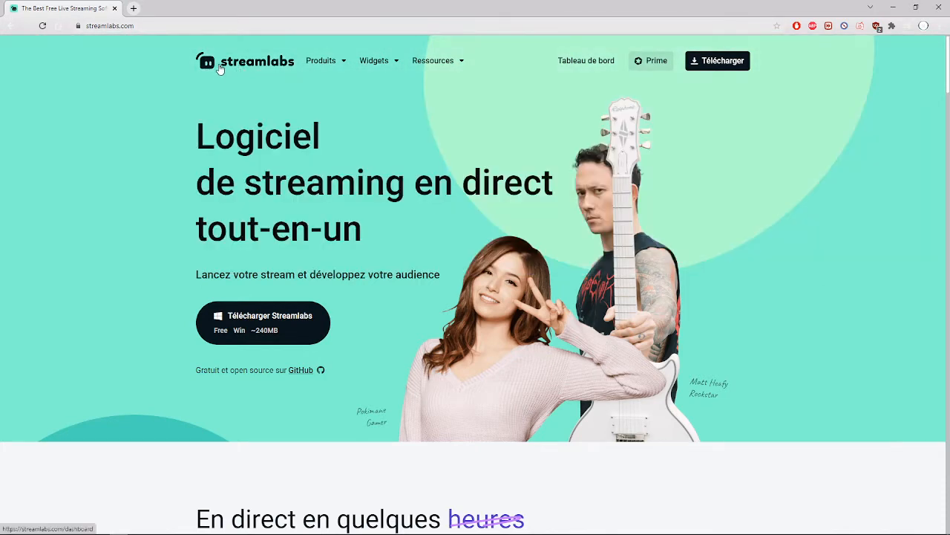
- Open the Alert Box page from the Streamlabs dashboard and review its general settings
click(234, 65)
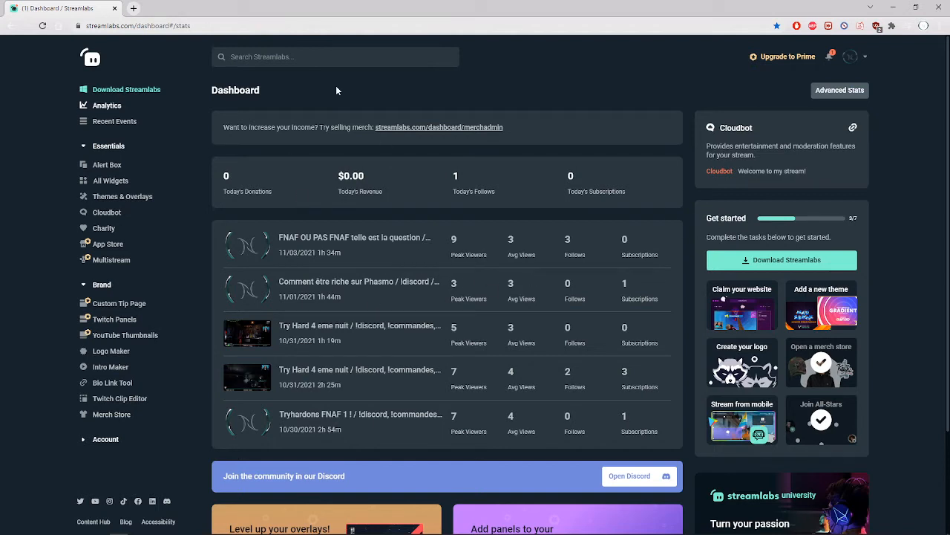
click(106, 165)
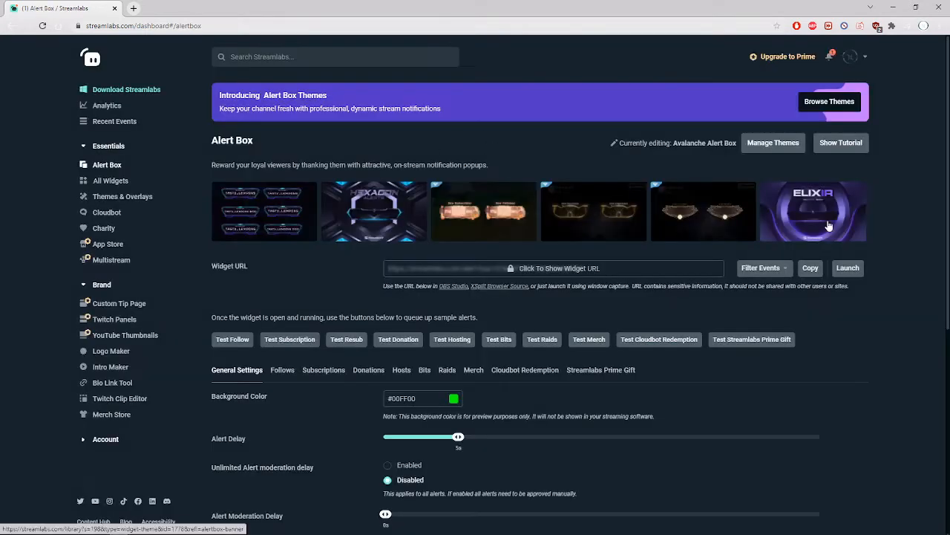
scroll(351, 244, down, 3)
scroll(350, 245, down, 1)
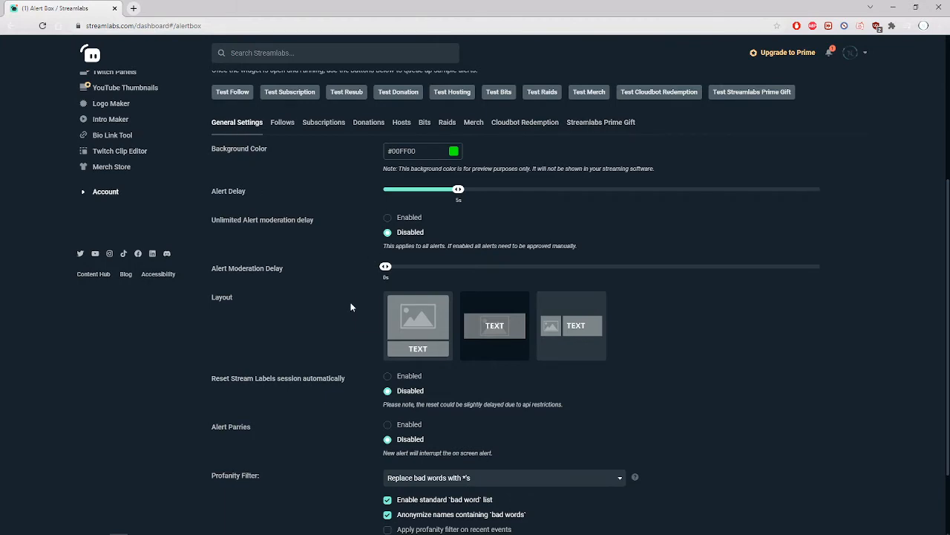
scroll(350, 301, down, 2)
scroll(336, 283, up, 3)
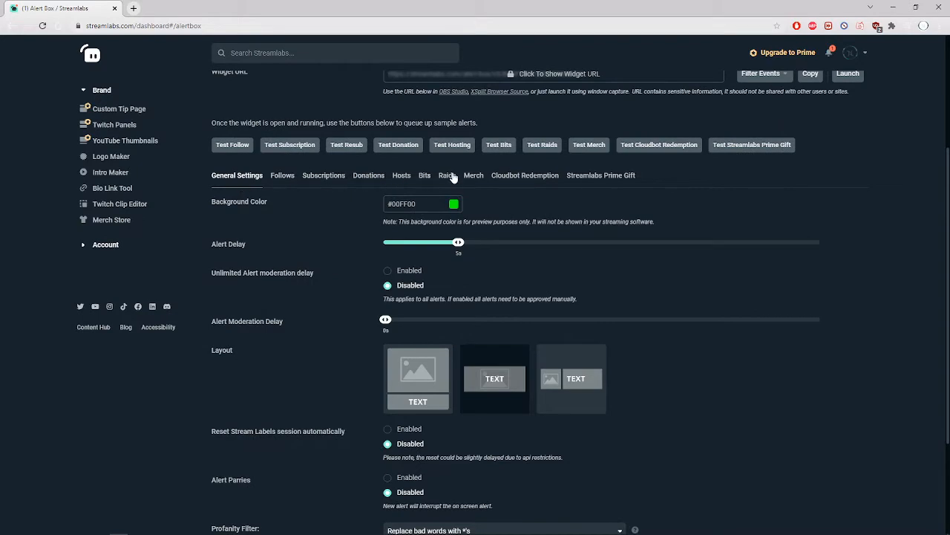
- Open the Follows alert settings and check the available entrance animations without changing the selection
click(282, 176)
scroll(263, 273, down, 3)
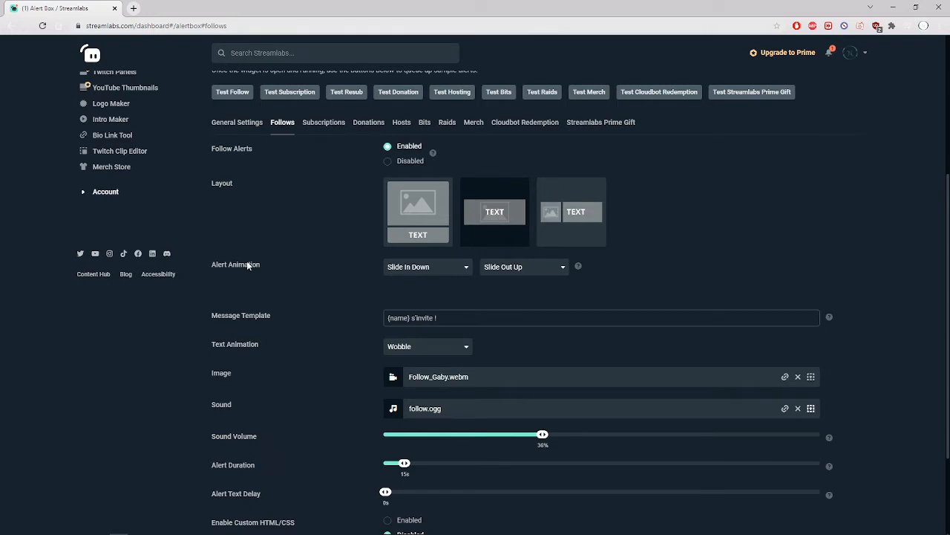
scroll(249, 277, down, 1)
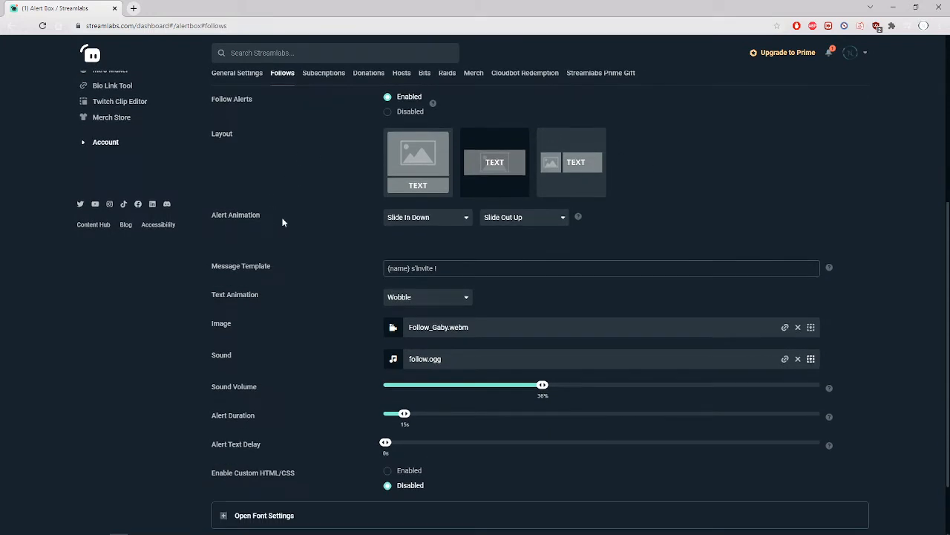
click(427, 221)
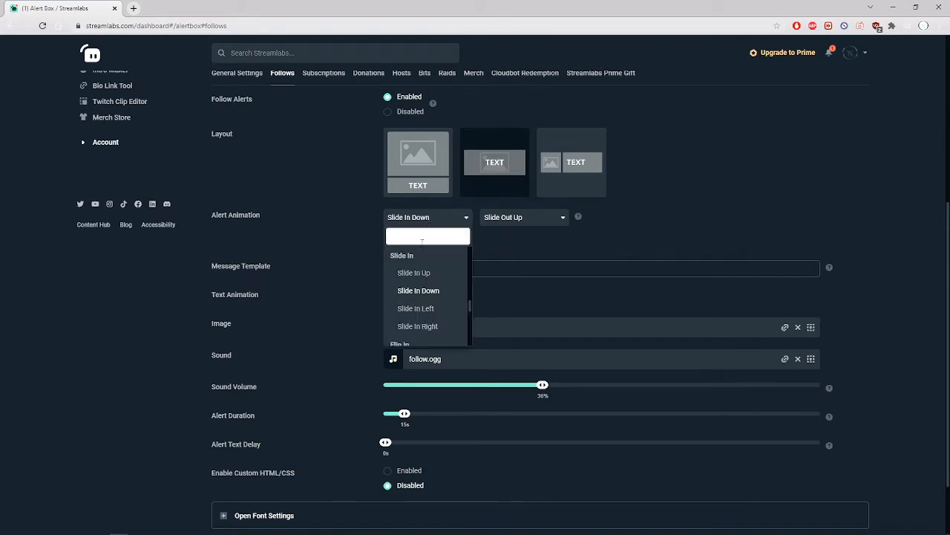
click(359, 233)
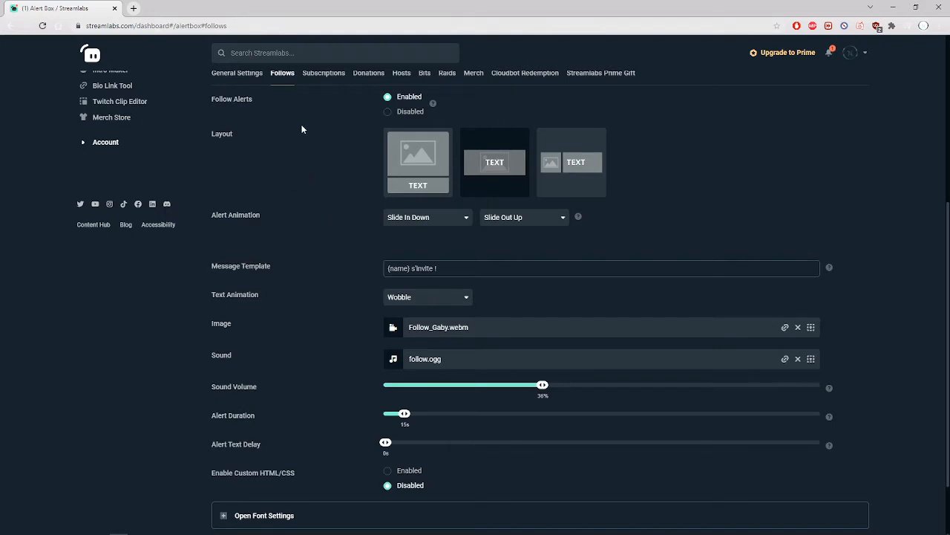
- Examine the follow alert's message template, including its {name} placeholder and the wording after it
scroll(314, 230, down, 1)
drag(225, 186, 281, 190)
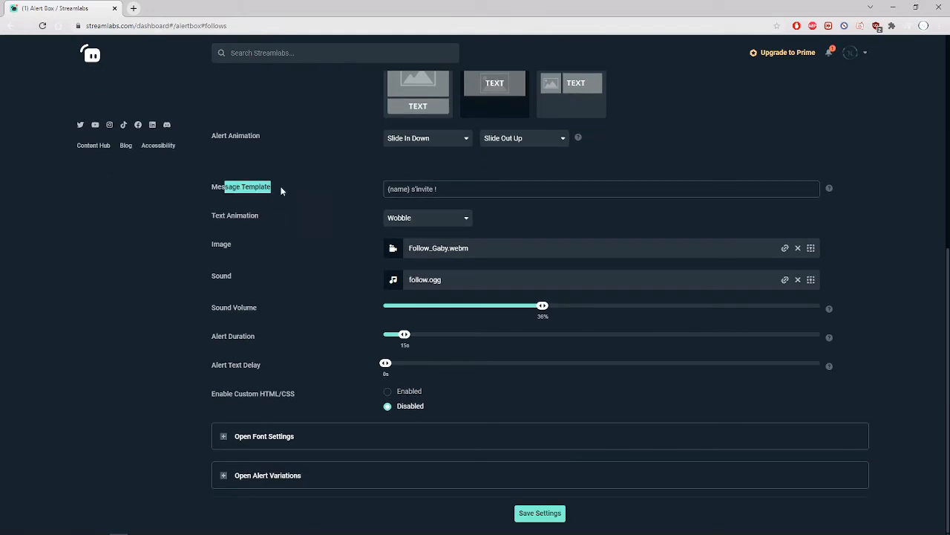
click(437, 188)
drag(461, 192, 339, 191)
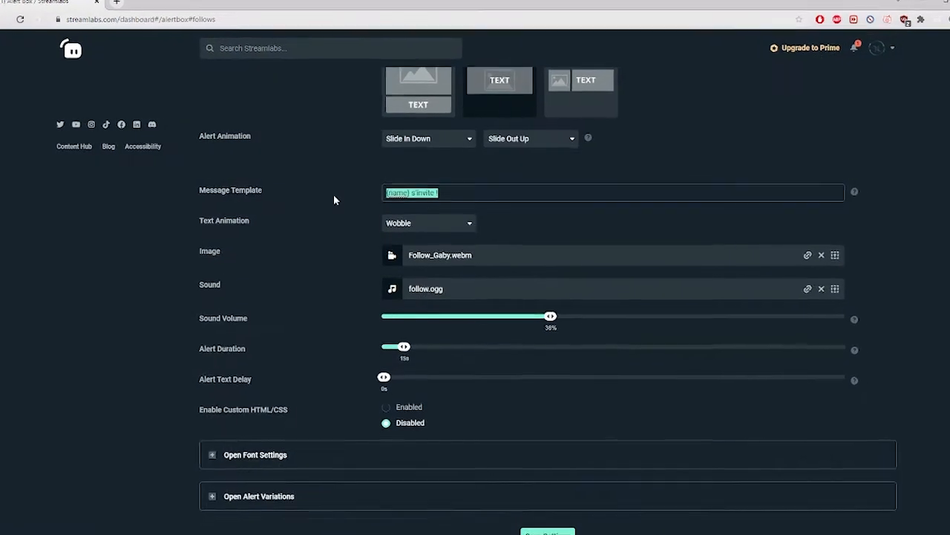
click(447, 190)
triple_click(461, 206)
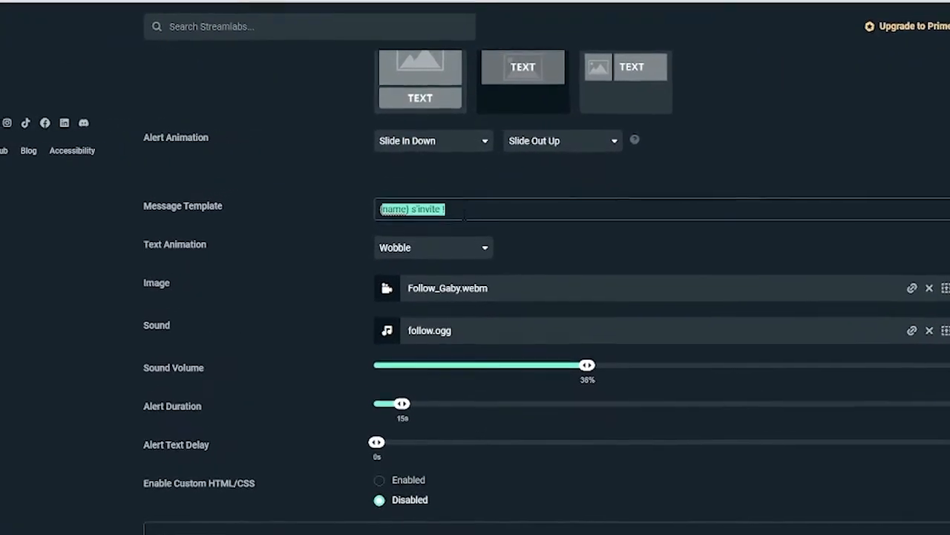
click(461, 206)
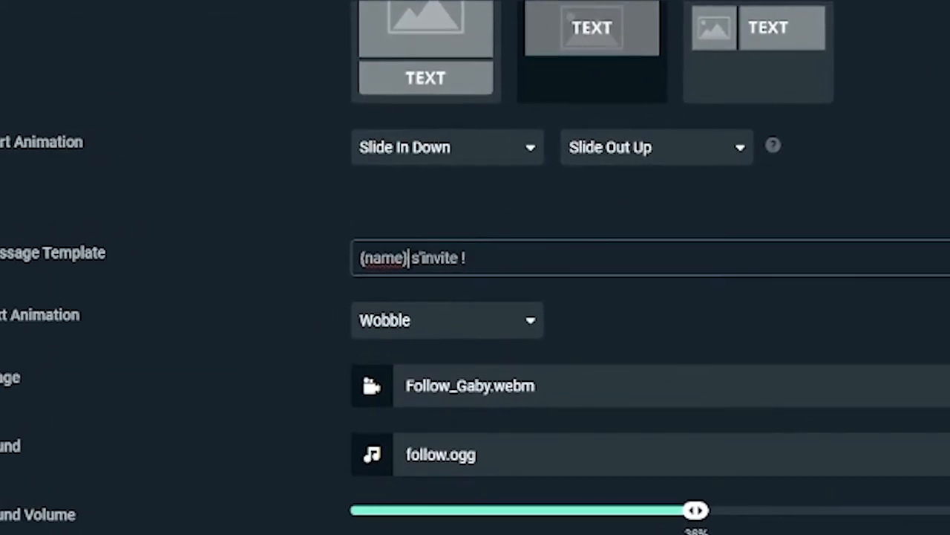
drag(408, 258, 360, 259)
click(512, 265)
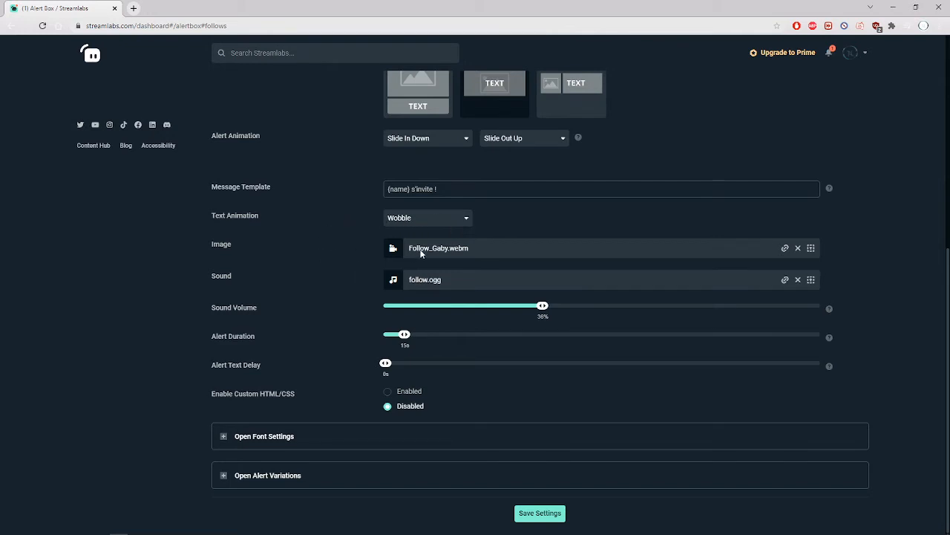
- Browse the stock and uploaded images available for the follow alert, leaving the gallery without choosing one
double_click(222, 246)
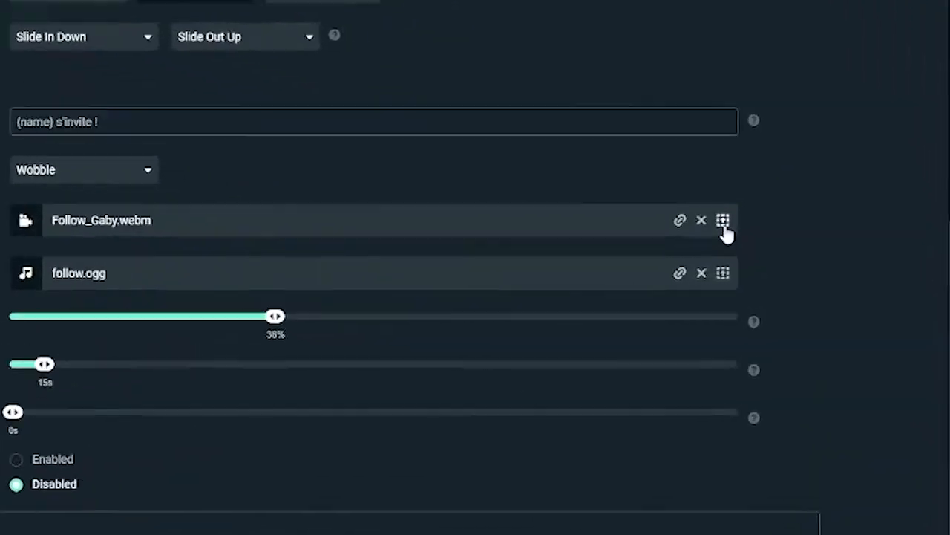
click(676, 207)
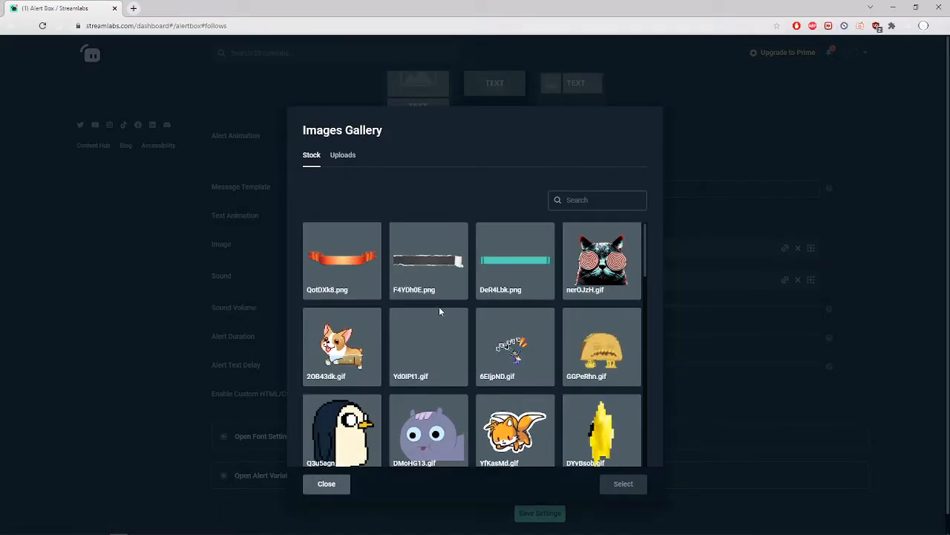
scroll(439, 306, down, 9)
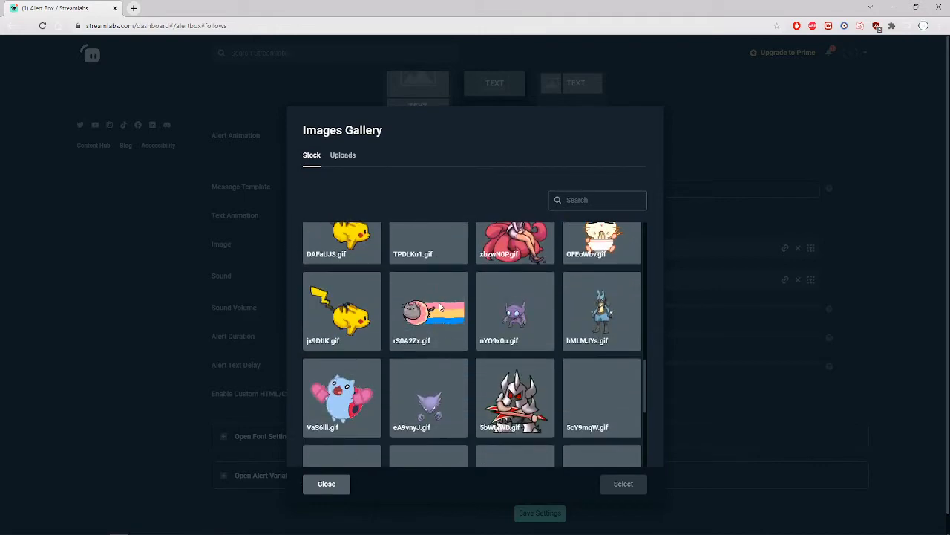
scroll(438, 306, down, 3)
scroll(439, 303, up, 5)
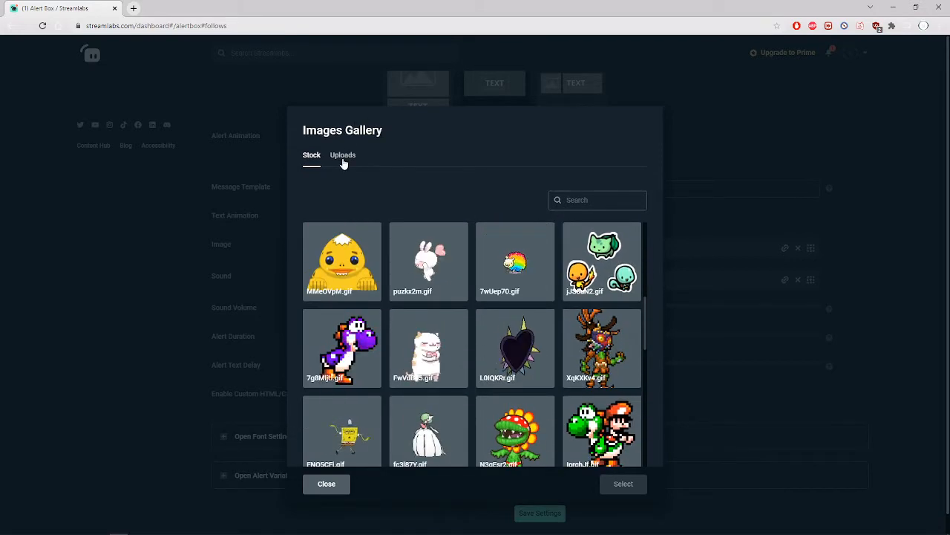
click(343, 159)
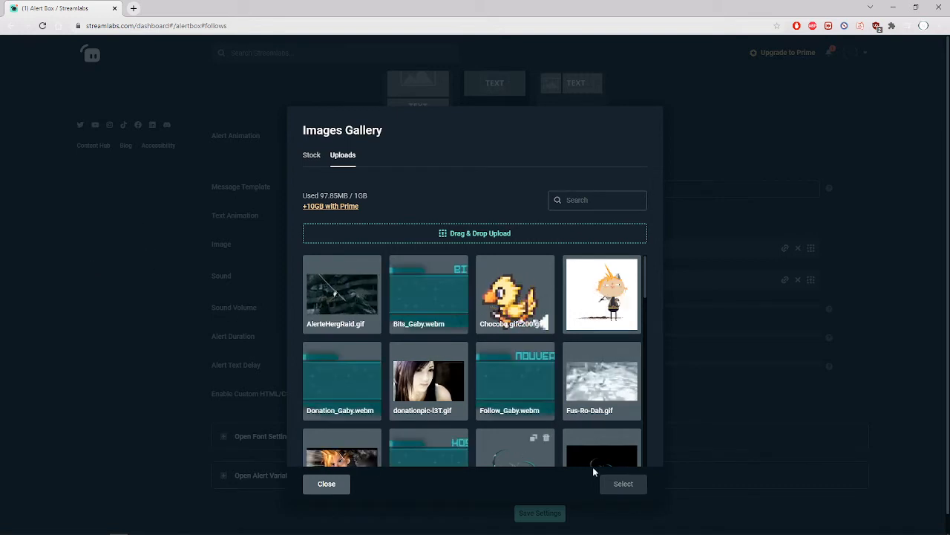
click(768, 122)
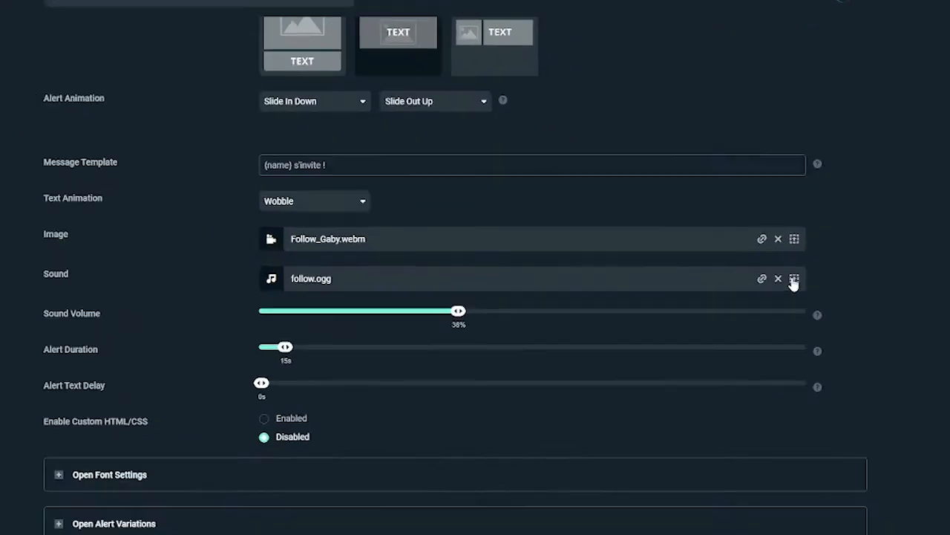
- View the uploaded sounds available for the follow alert, leaving the gallery without choosing one
click(795, 278)
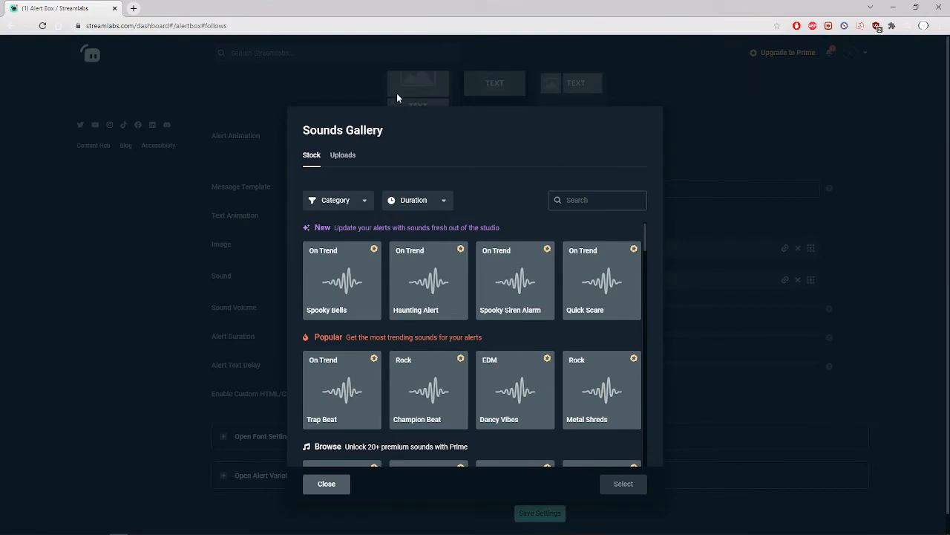
click(344, 156)
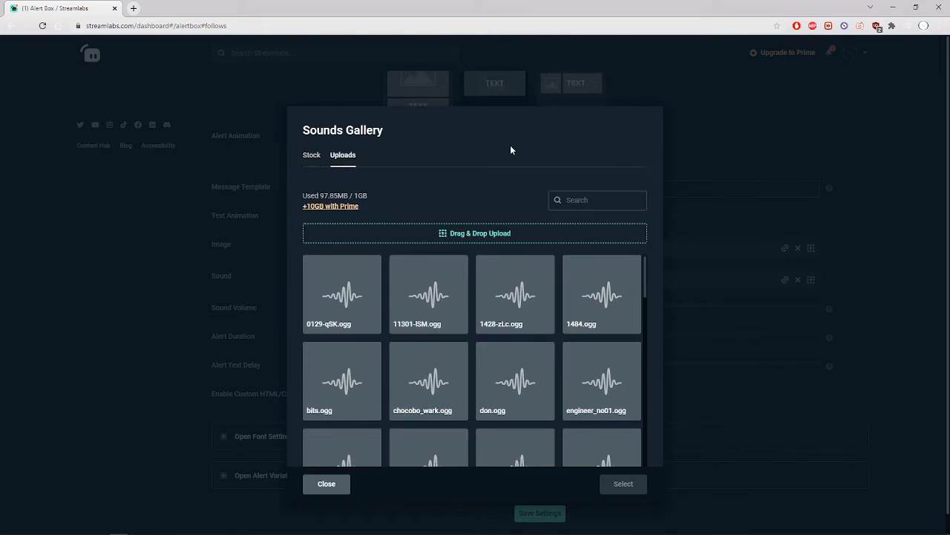
click(236, 319)
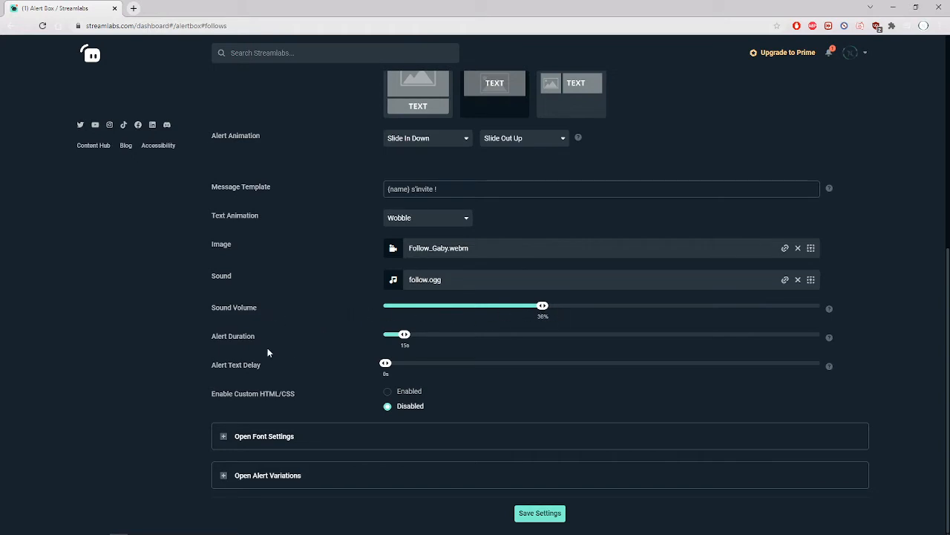
- Examine the follow alert's duration and text delay settings
drag(222, 339, 260, 338)
click(229, 341)
drag(212, 367, 254, 367)
click(347, 364)
- Expand the follow alert's font settings and save the follow alert configuration
click(224, 436)
scroll(335, 369, down, 2)
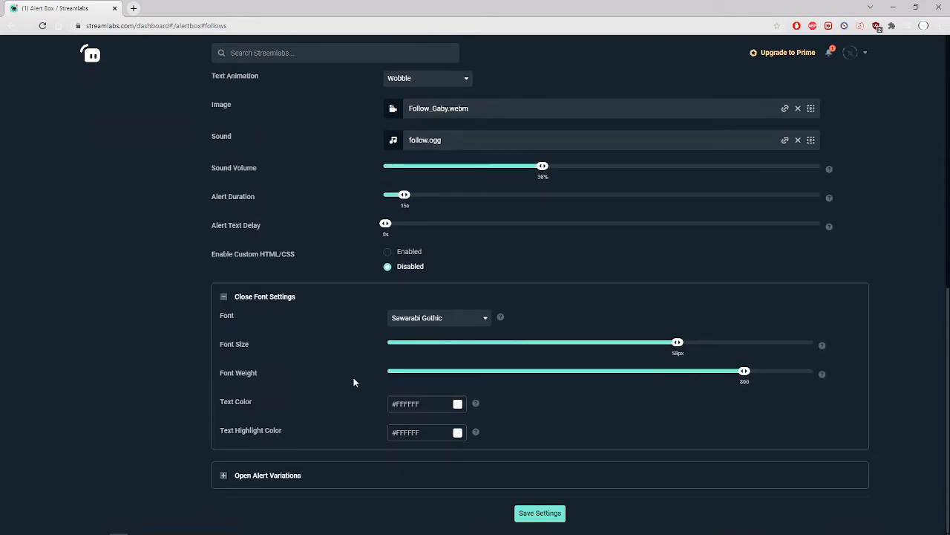
click(533, 522)
- Open the Subscriptions alert settings and review their layout, message, media and timing options
scroll(411, 461, up, 7)
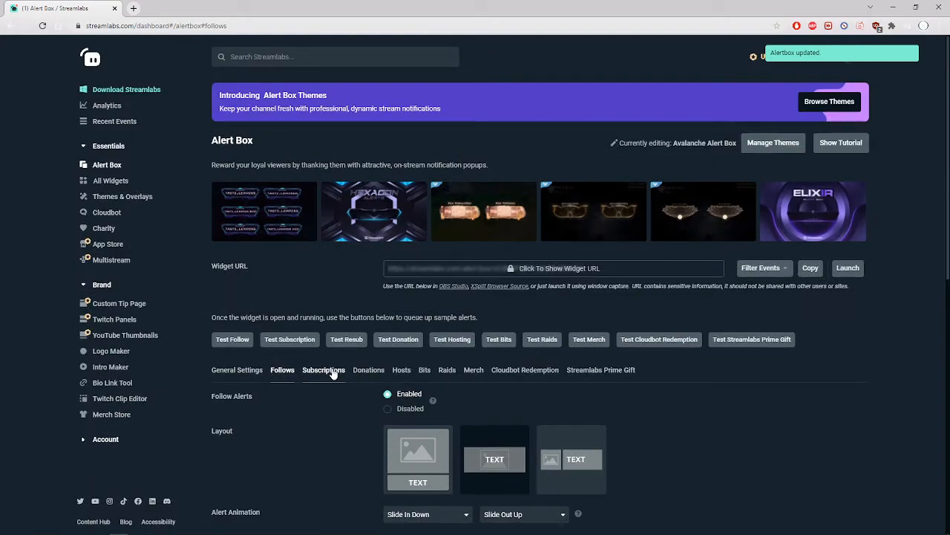
click(324, 370)
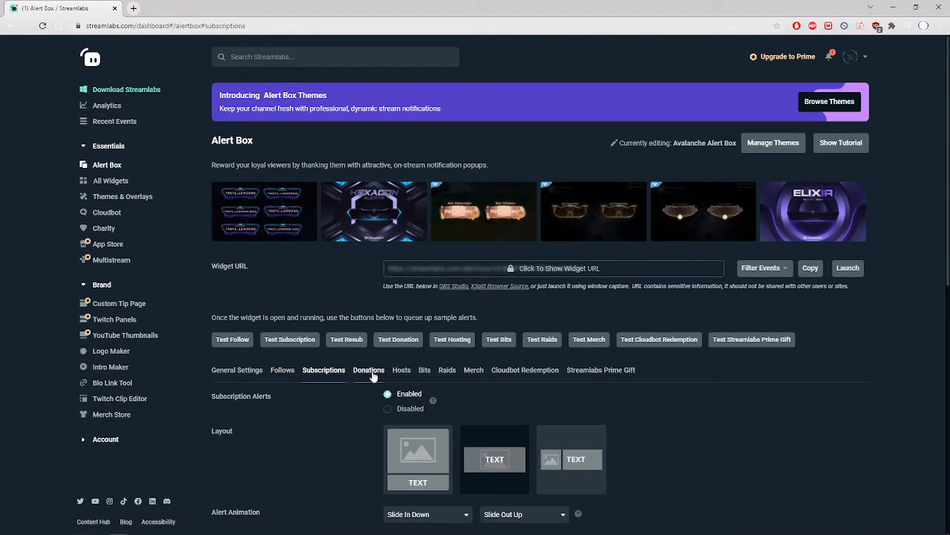
scroll(333, 453, down, 4)
scroll(332, 454, down, 3)
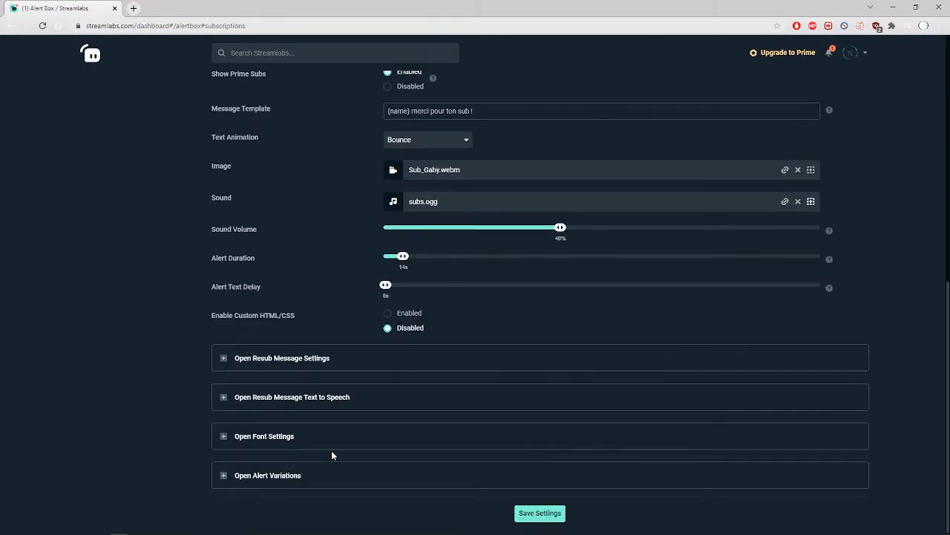
scroll(332, 455, up, 5)
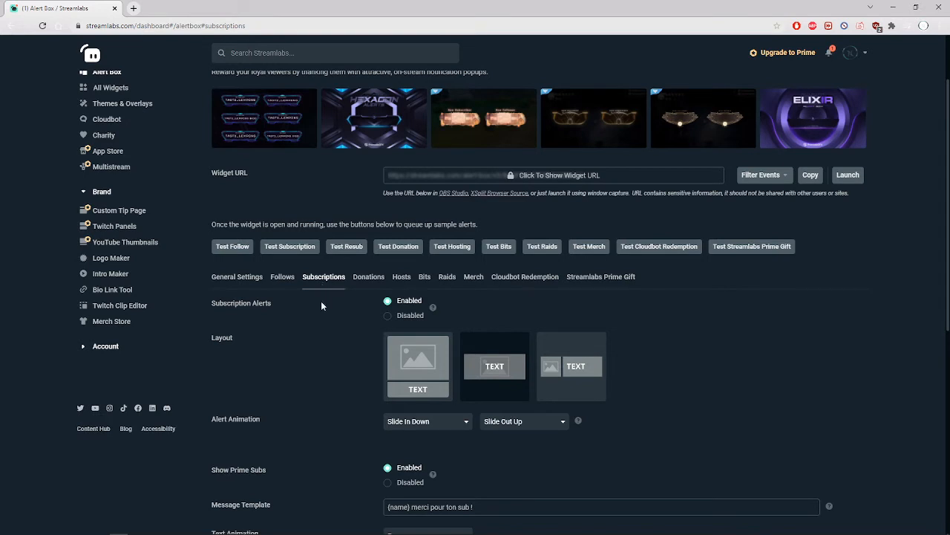
scroll(320, 469, down, 2)
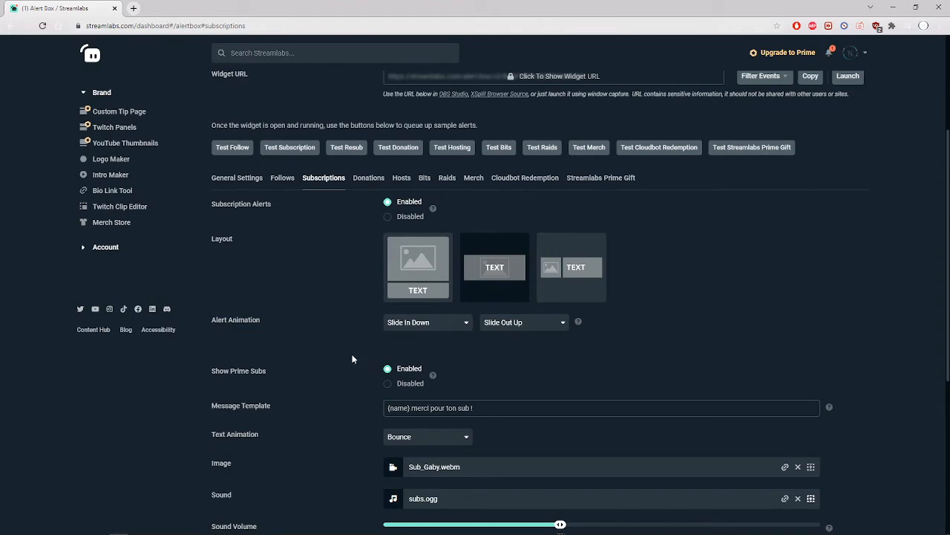
scroll(293, 386, down, 4)
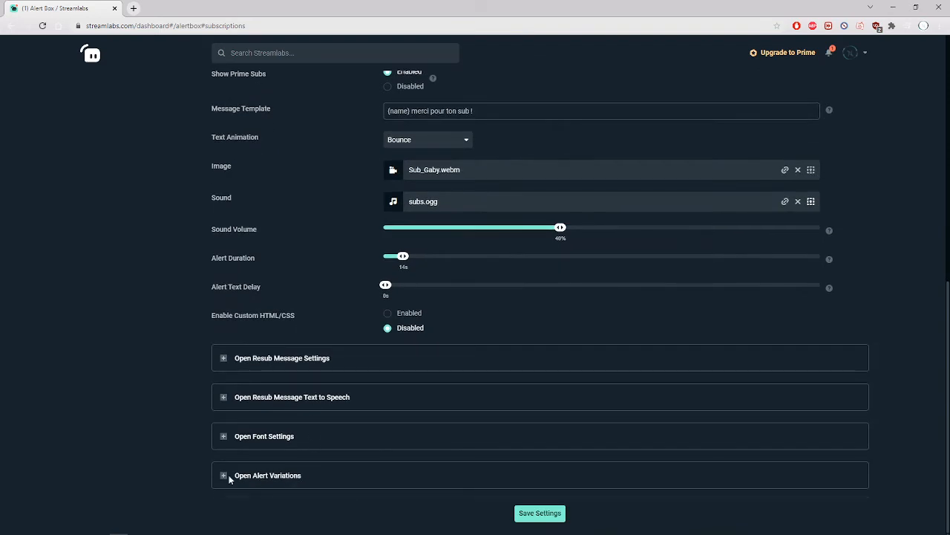
- Expand the subscription alert variations and inspect the settings of the resub variation for at least 2 months
click(223, 475)
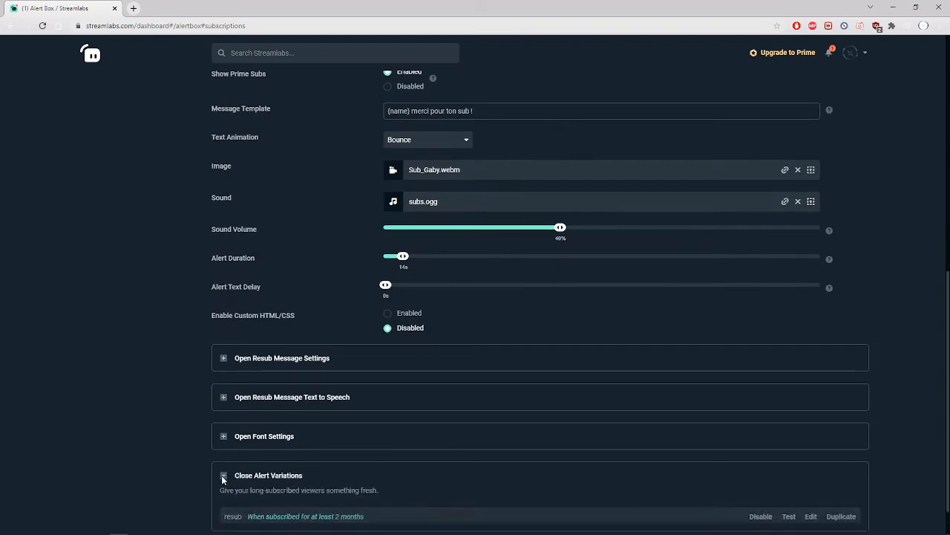
scroll(223, 481, down, 2)
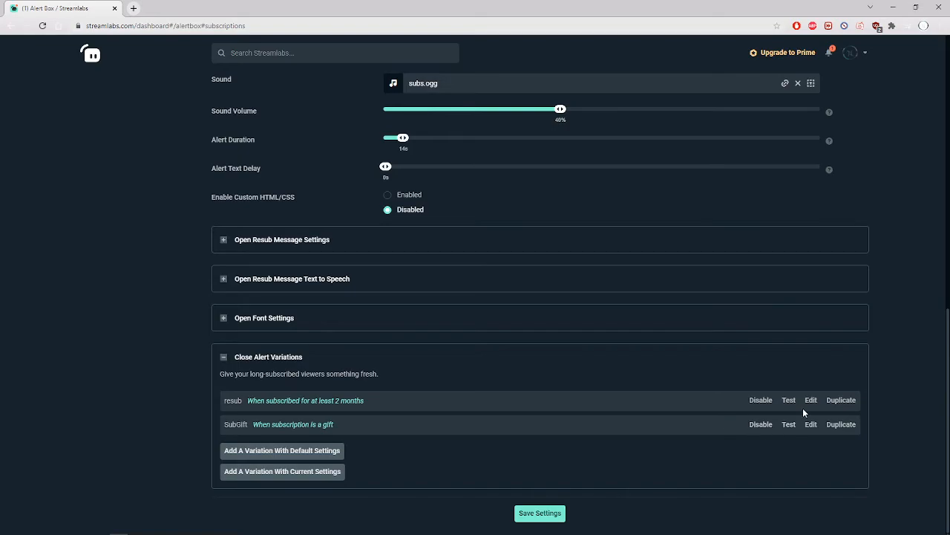
click(810, 400)
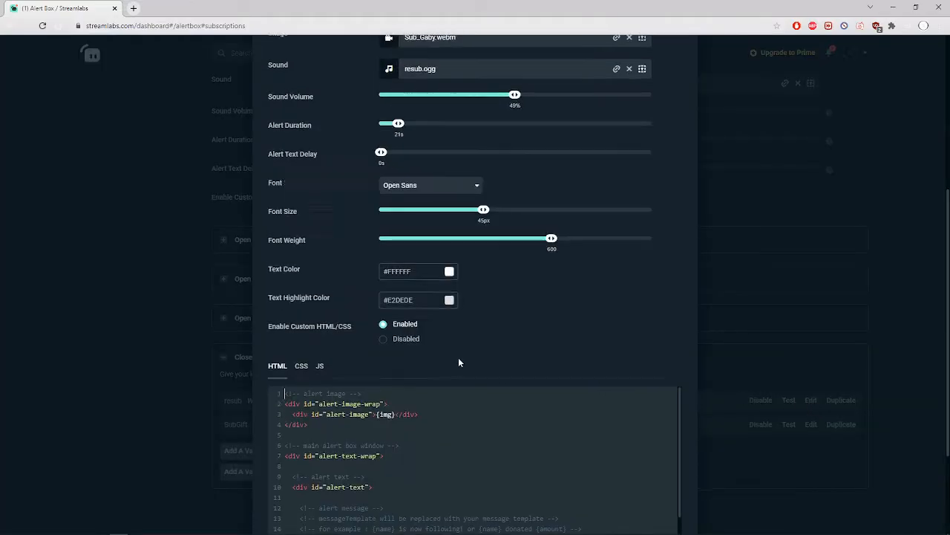
scroll(458, 357, up, 3)
- Exclude Streamlabs Prime Gift, Cloudbot Redemption, Merch and Redemptions from the events covered by the Alert Box widget URL
scroll(384, 303, up, 2)
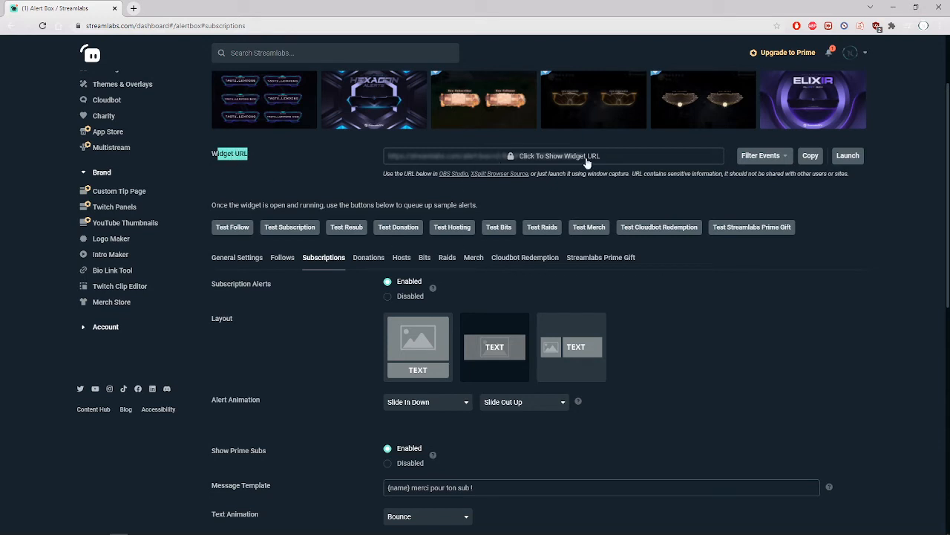
click(764, 161)
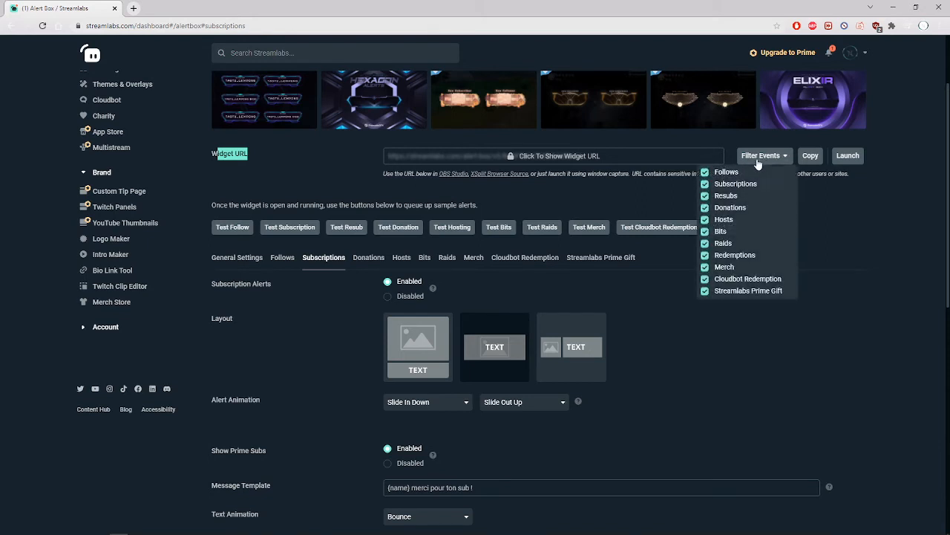
click(704, 291)
click(705, 278)
click(705, 267)
click(704, 255)
- Exclude Raids, Bits, Hosts, Donations, Resubs and Subscriptions from the widget URL's event filter, leaving only Follows selected
click(704, 243)
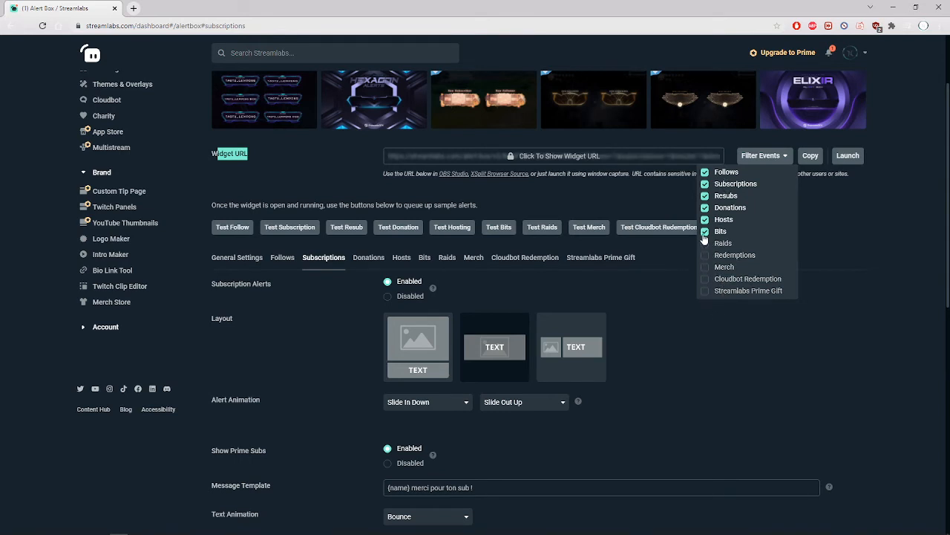
click(705, 231)
click(705, 219)
click(705, 207)
click(705, 195)
click(705, 183)
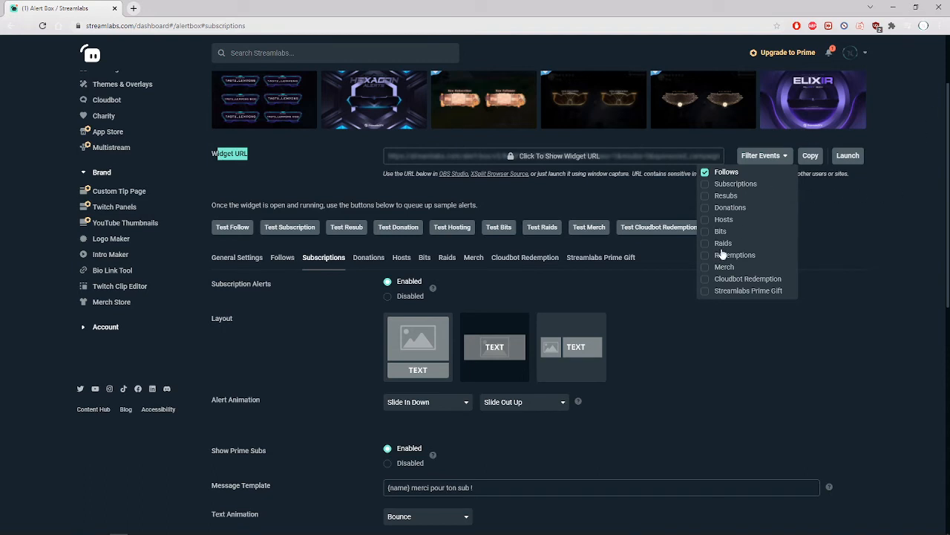
- Try single-event filters for the widget URL, alternating among Follows, Subscriptions, Resubs and Donations, and clear the Follows selection
click(705, 172)
click(706, 184)
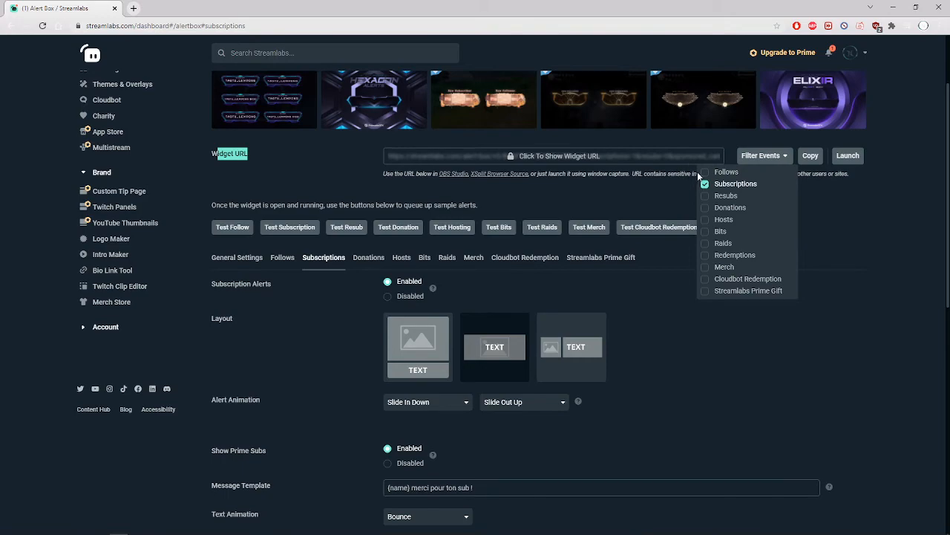
click(706, 172)
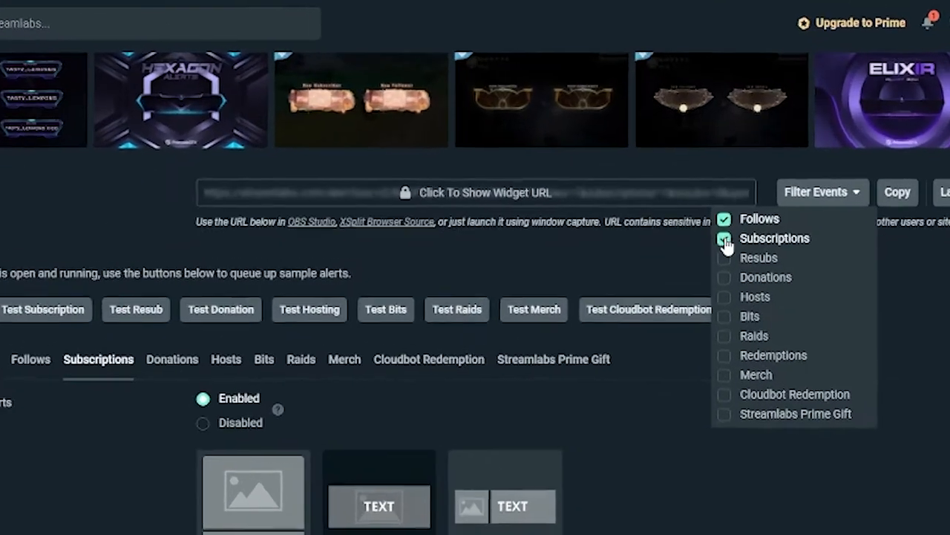
click(705, 184)
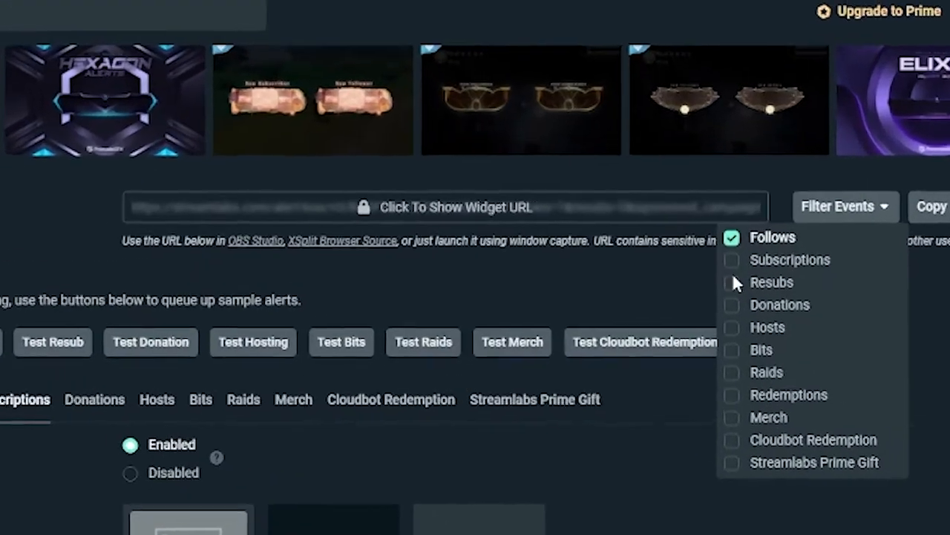
click(733, 282)
click(732, 304)
click(732, 282)
click(732, 304)
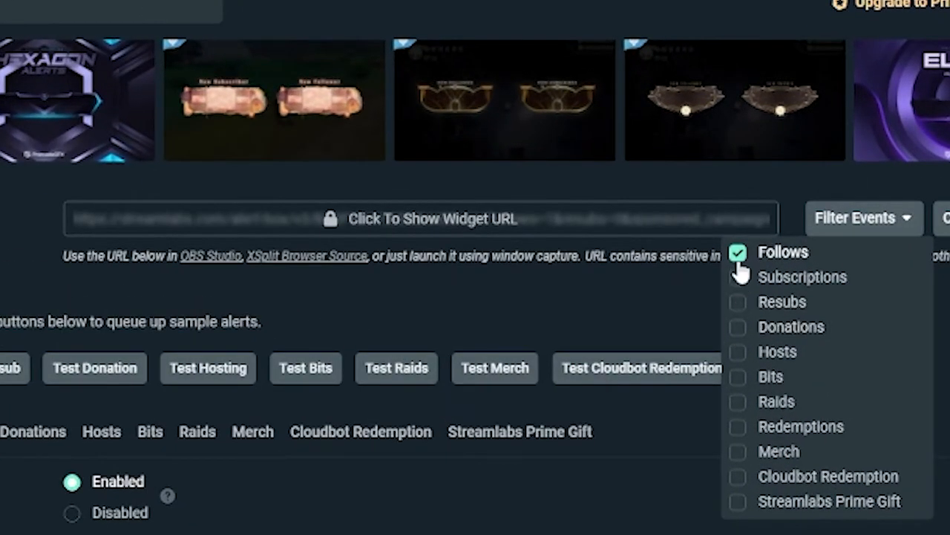
click(738, 256)
- Include Follows, Subscriptions, Resubs, Donations, Hosts, Bits and Raids in the widget URL's event filter and close the list
click(706, 172)
click(706, 184)
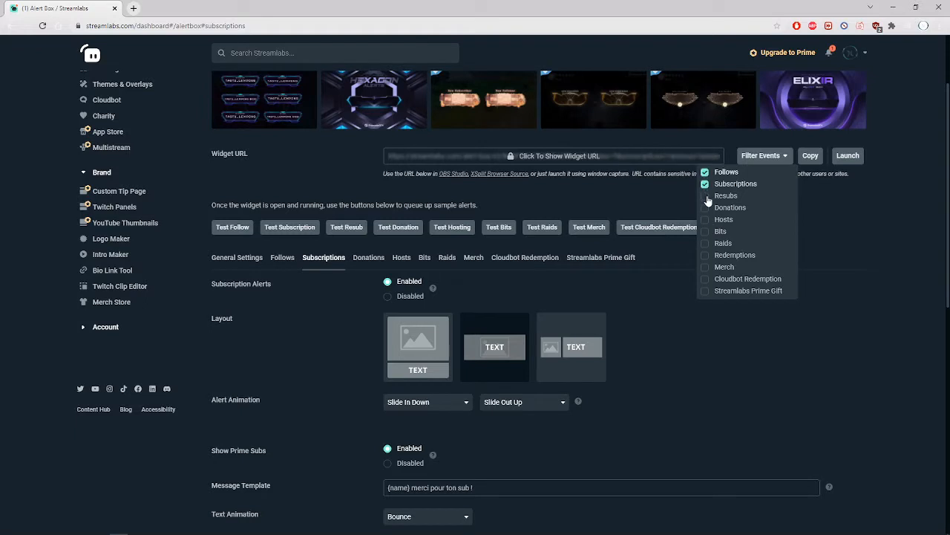
click(706, 196)
click(706, 208)
click(706, 220)
click(706, 232)
click(708, 248)
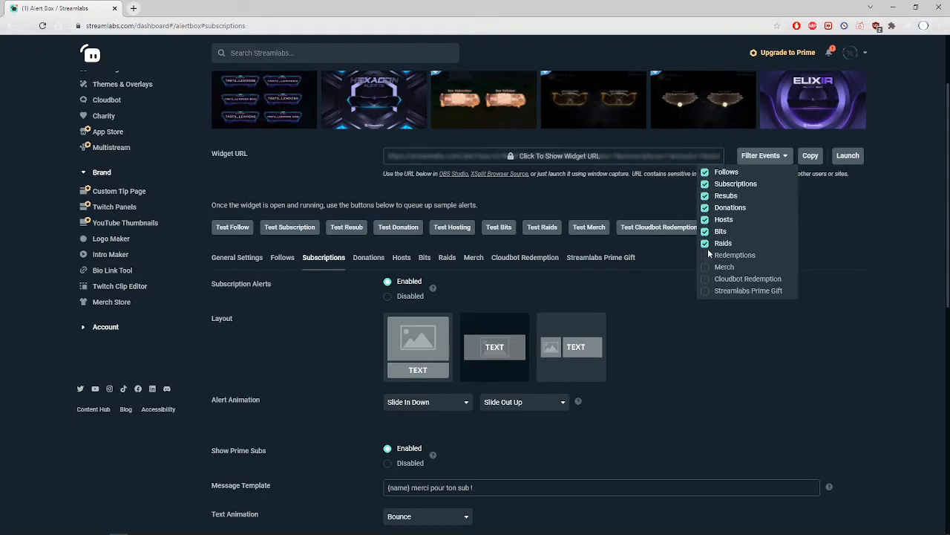
click(842, 218)
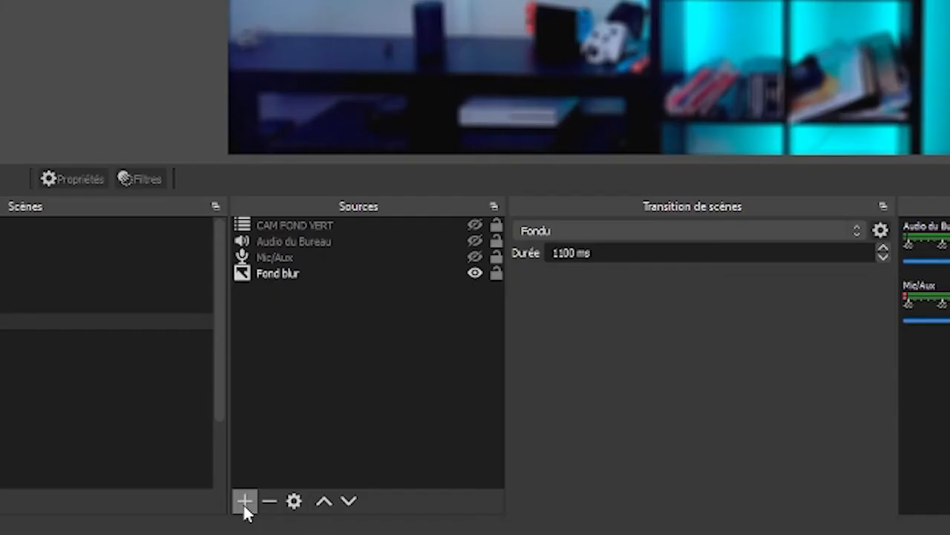
- In OBS, add a new browser source named "Alertes 3" to the "Scène enregistrement Yt" scene
click(212, 514)
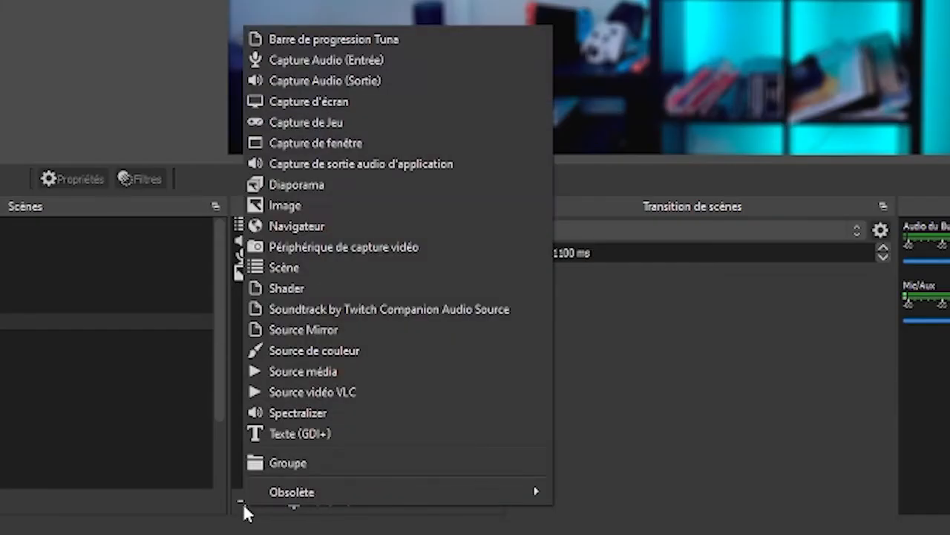
click(318, 223)
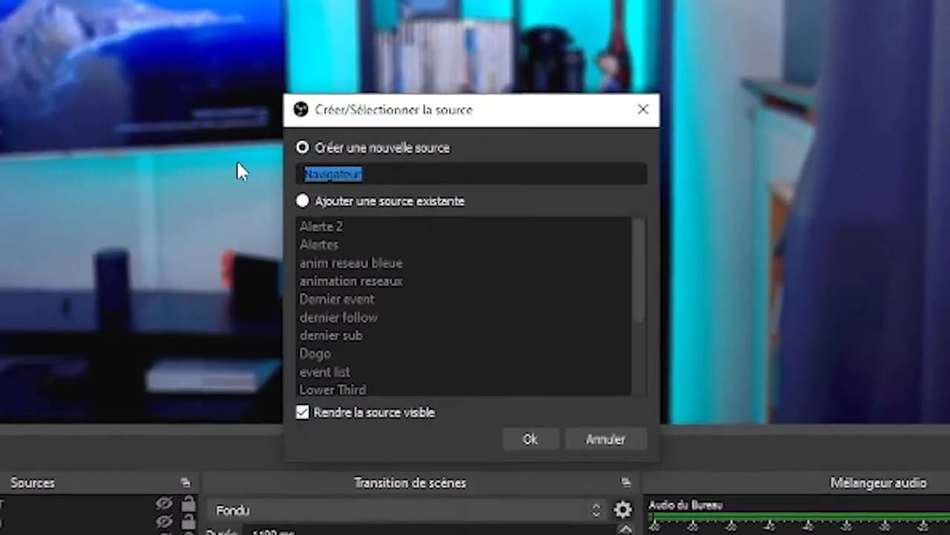
text(Alerte)
text(s )
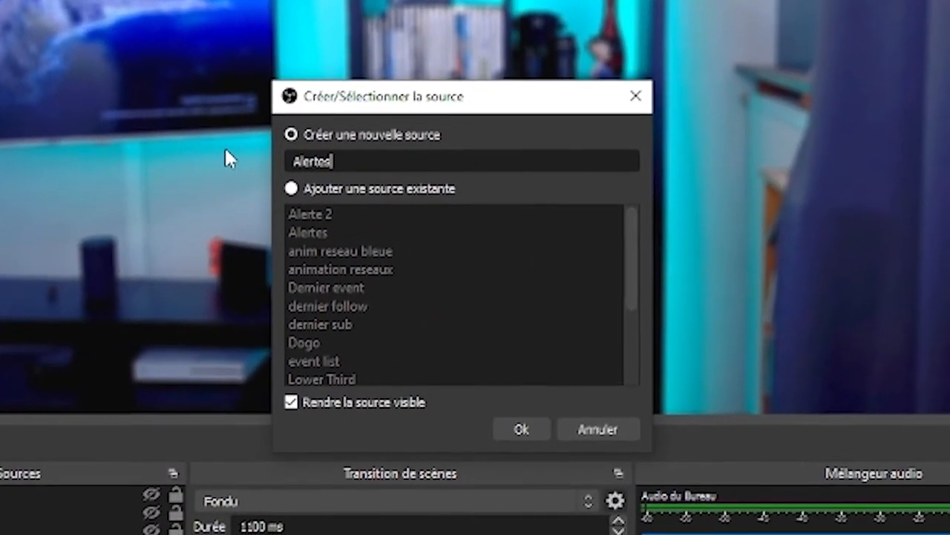
text(3)
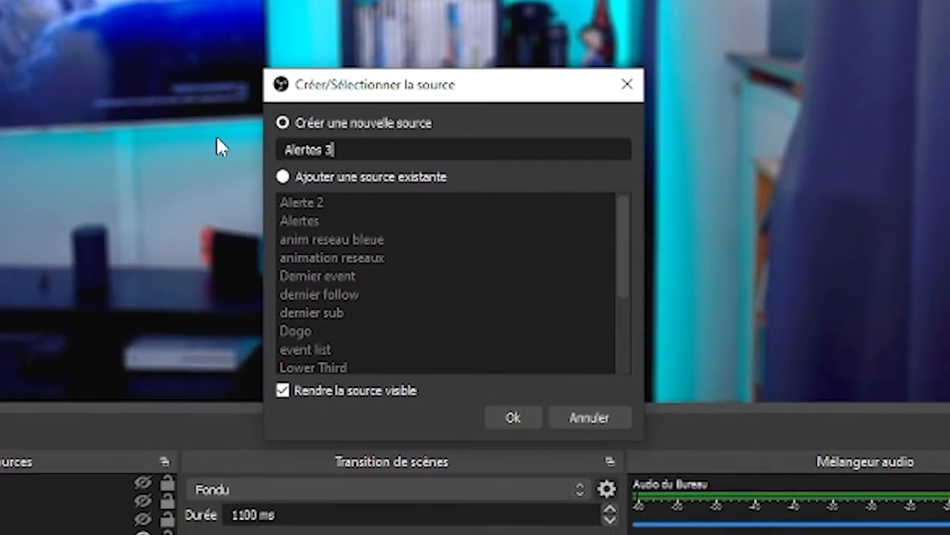
click(536, 408)
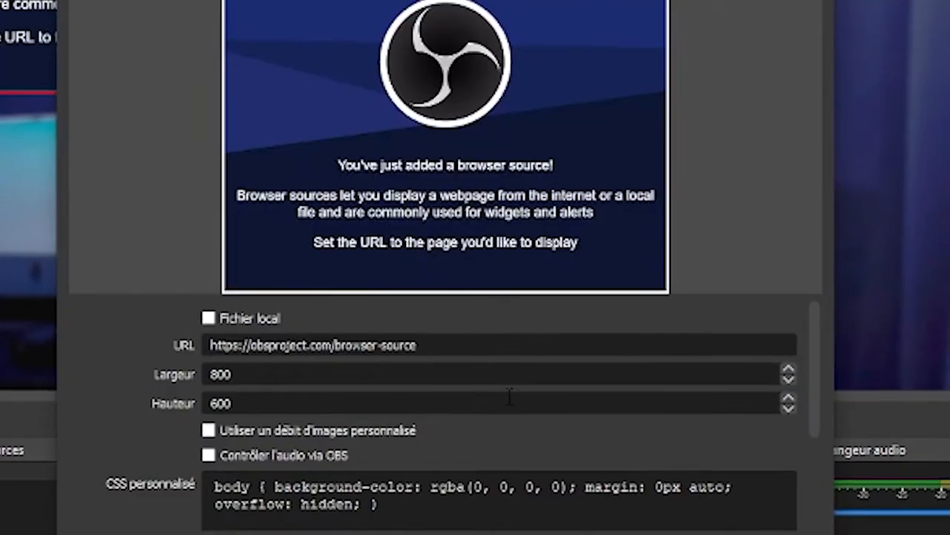
- Replace the browser source's URL with the copied Streamlabs widget URL, including its private token, and accept the properties
triple_click(309, 339)
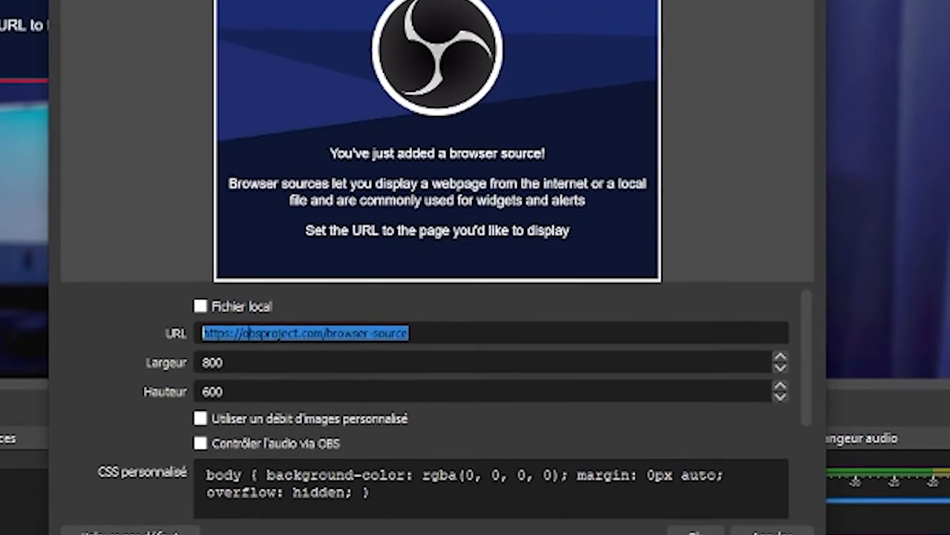
key(ctrl+v)
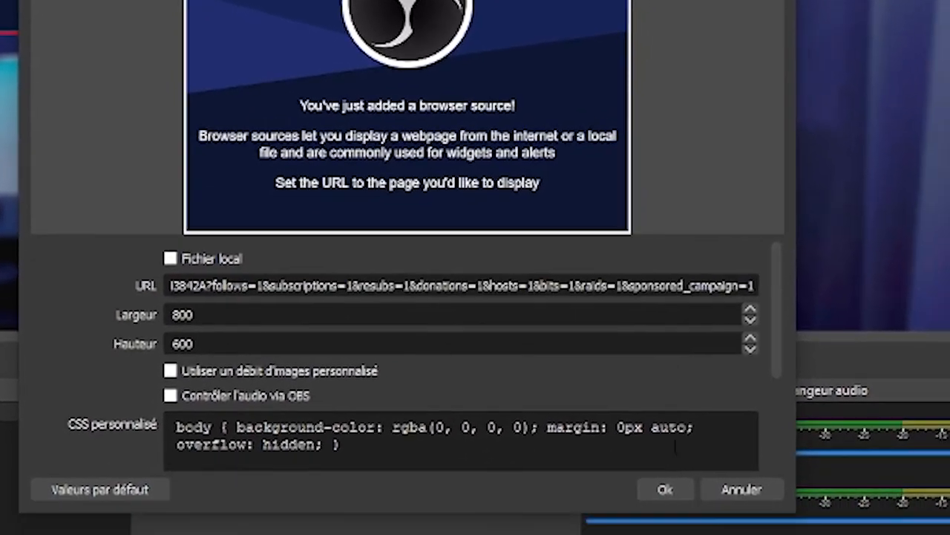
click(656, 487)
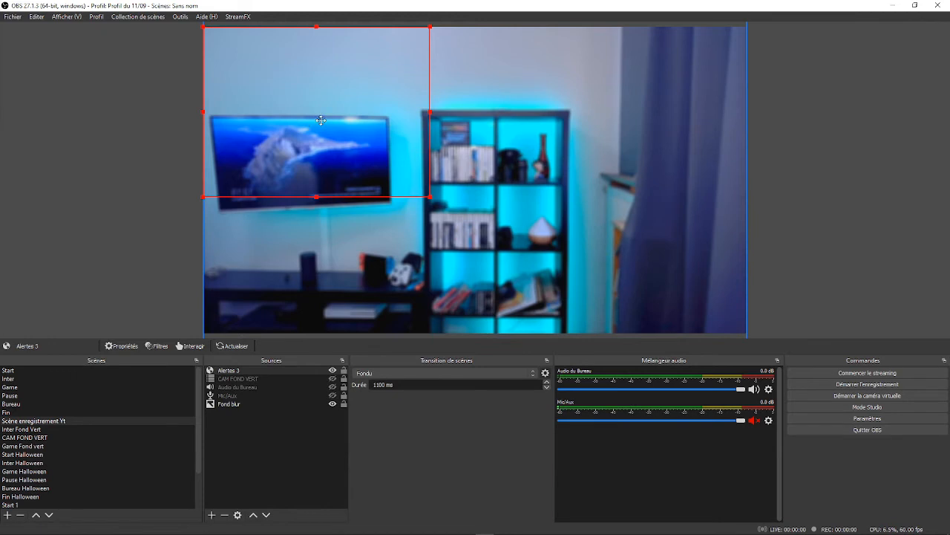
- Move the Alertes 3 source to the upper middle of the scene and queue a test follow alert in Streamlabs
drag(321, 120, 469, 126)
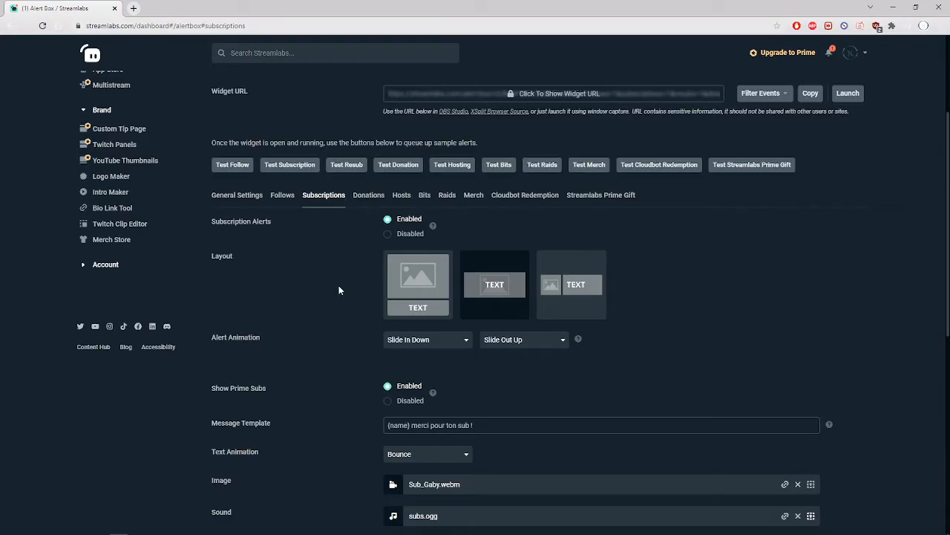
click(234, 165)
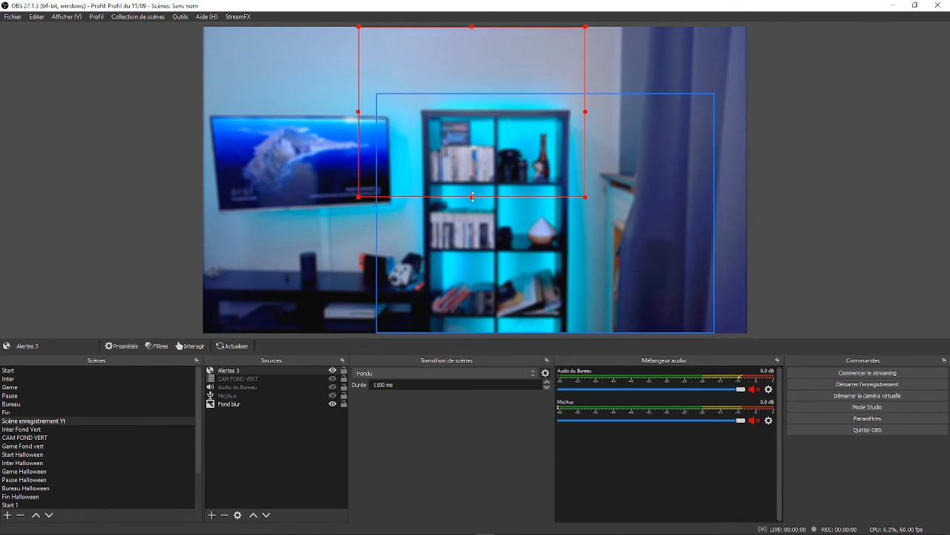
- Resize the Alertes 3 source in OBS to about a third of the canvas width, keeping it against the canvas's upper edge
click(472, 212)
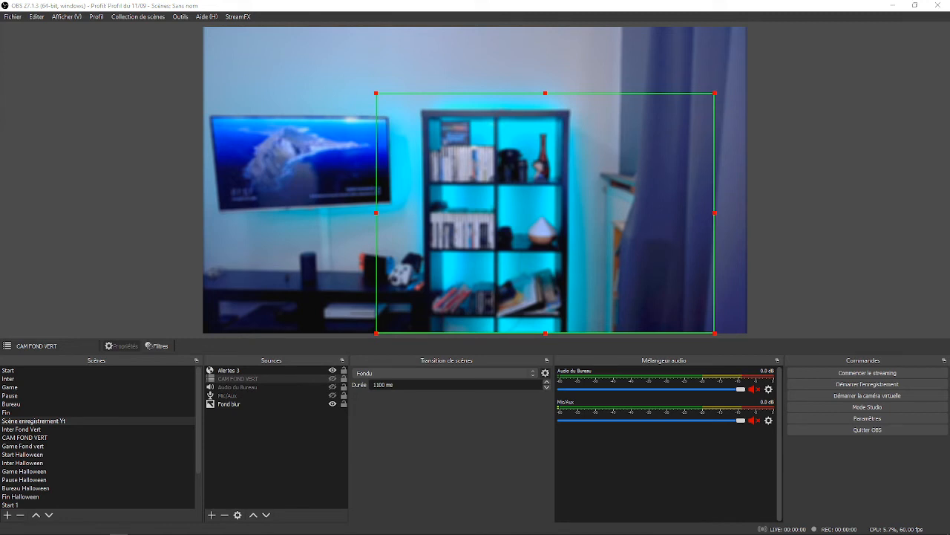
click(470, 192)
drag(470, 198, 432, 106)
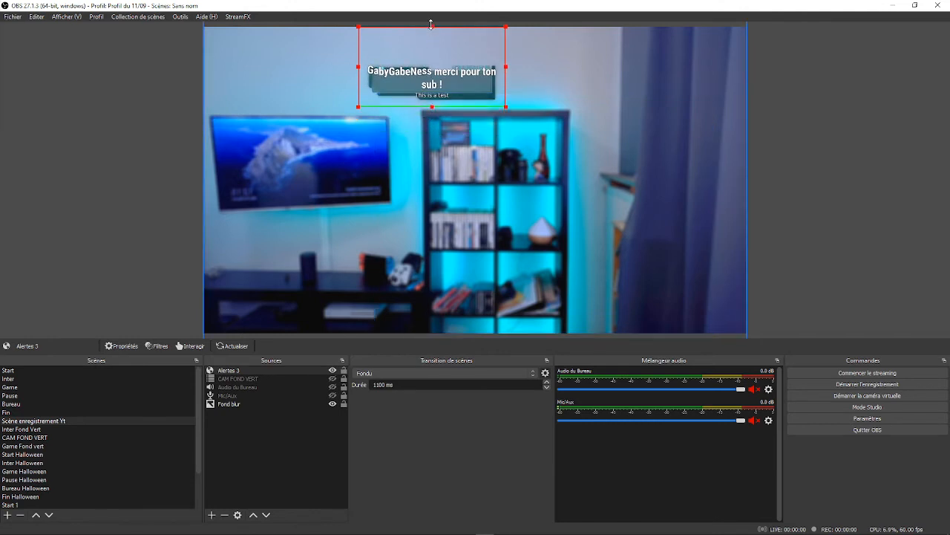
mouse_move(432, 26)
mouse_down()
mouse_move(432, 54)
mouse_move(432, 26)
mouse_up()
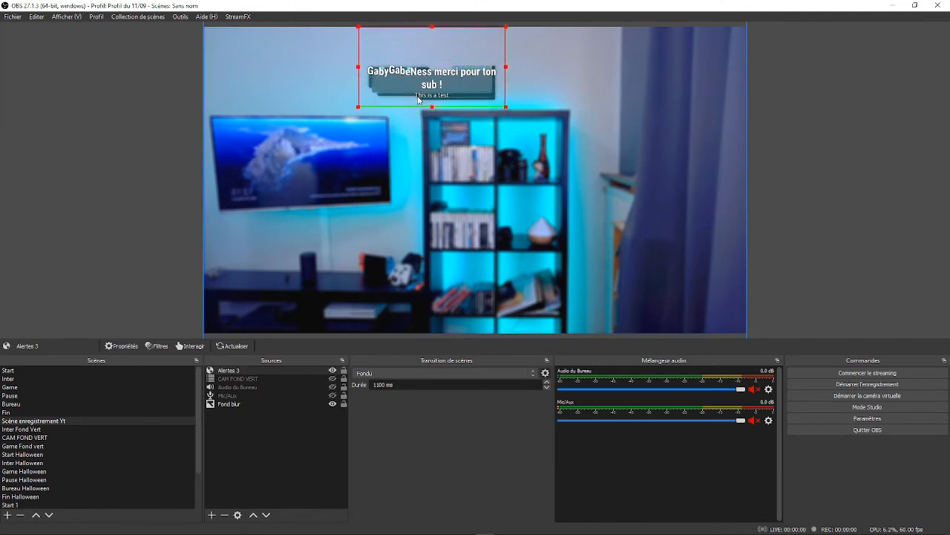
drag(432, 106, 481, 219)
drag(594, 117, 545, 116)
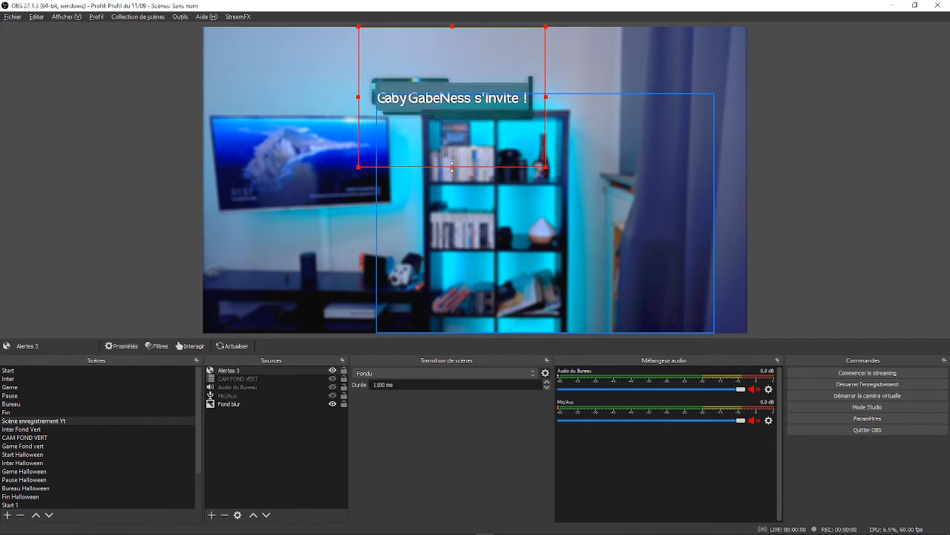
- Crop all four sides of the Alertes 3 source closely around the alert graphic and move it to the canvas's upper-left corner
drag(455, 172, 453, 130)
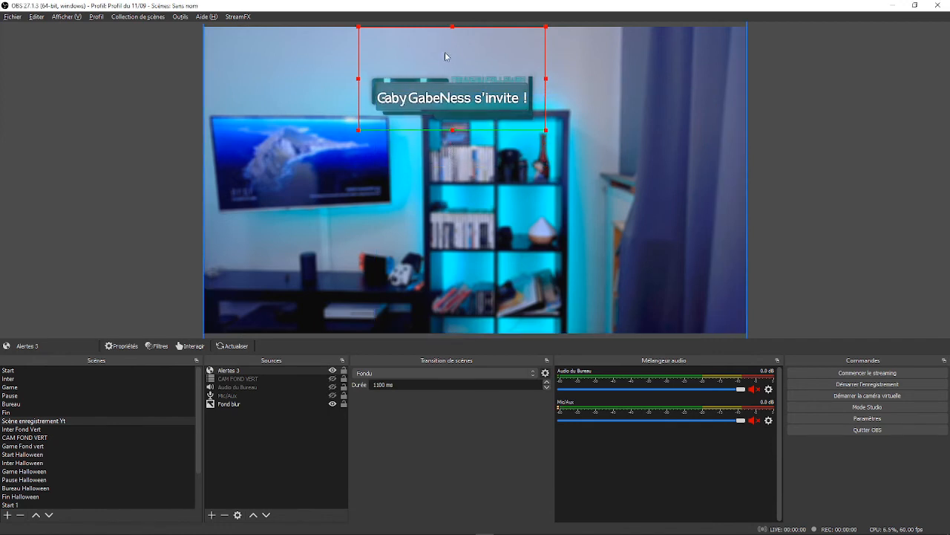
drag(452, 27, 453, 71)
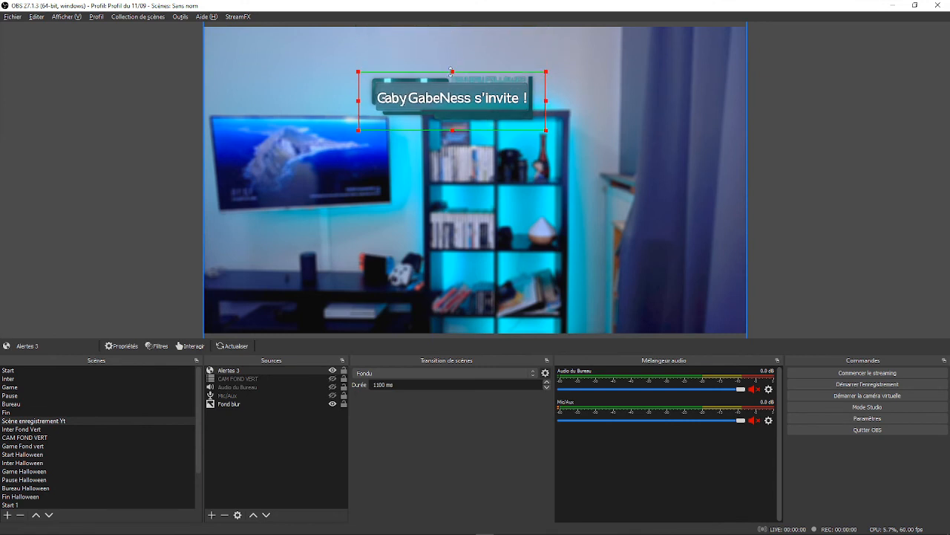
drag(358, 101, 365, 102)
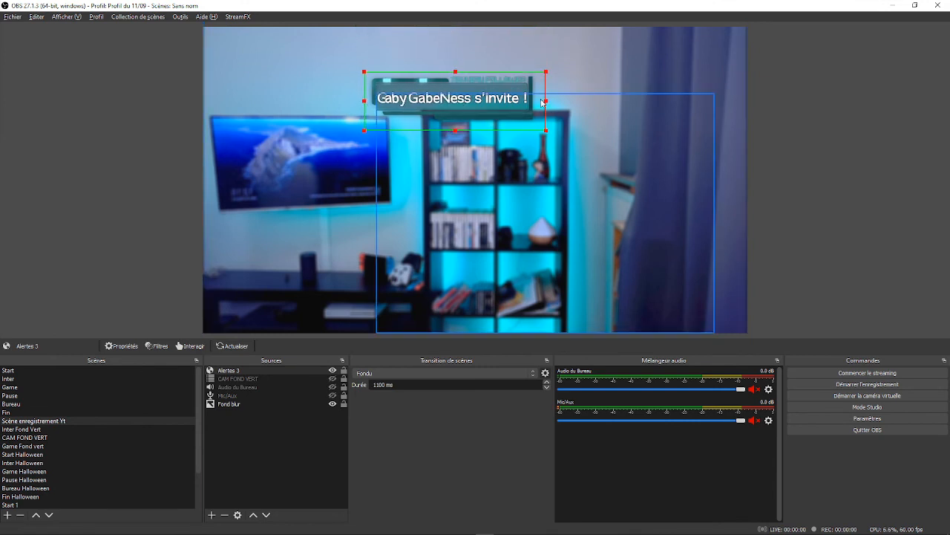
drag(546, 101, 540, 101)
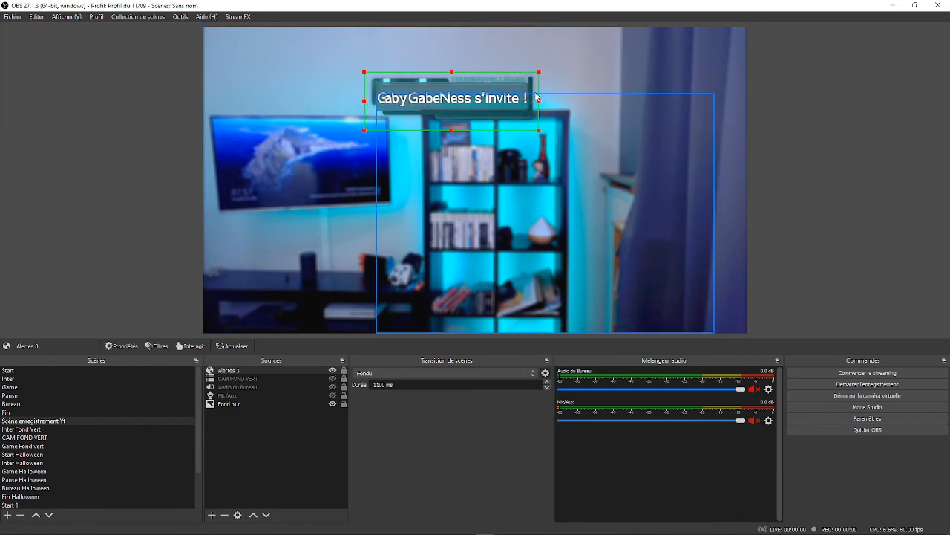
drag(445, 91, 291, 46)
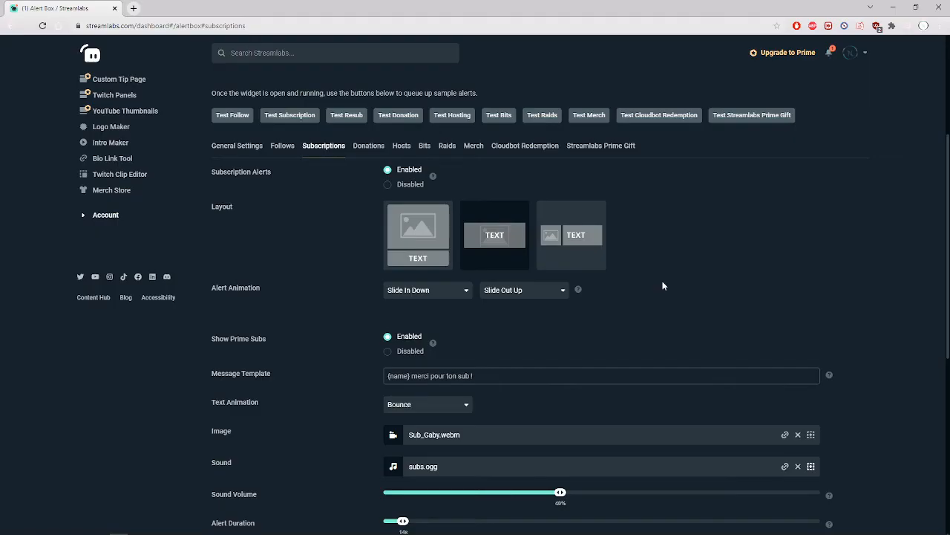
- Return to the Streamlabs Alert Box page and review which events are selected in the widget URL filter
scroll(662, 280, down, 1)
scroll(646, 281, up, 3)
scroll(645, 281, up, 2)
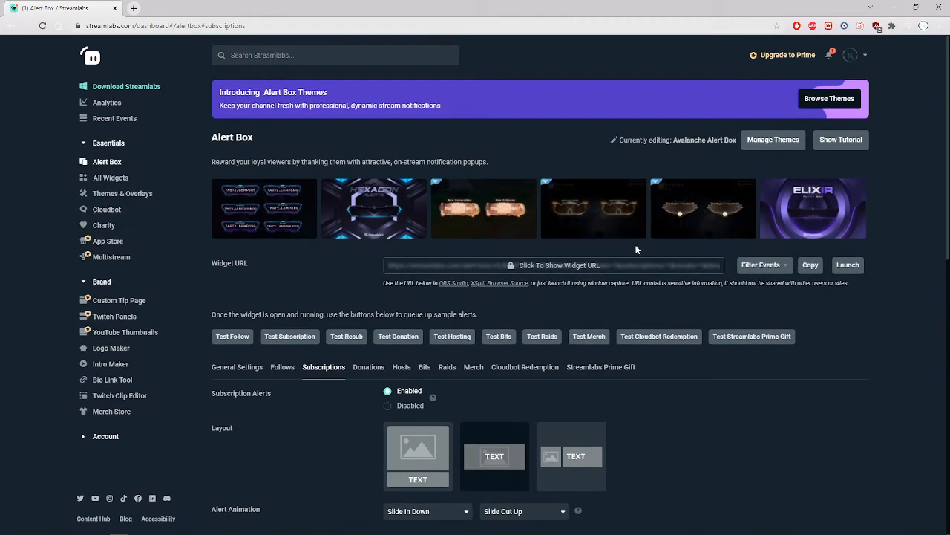
click(743, 269)
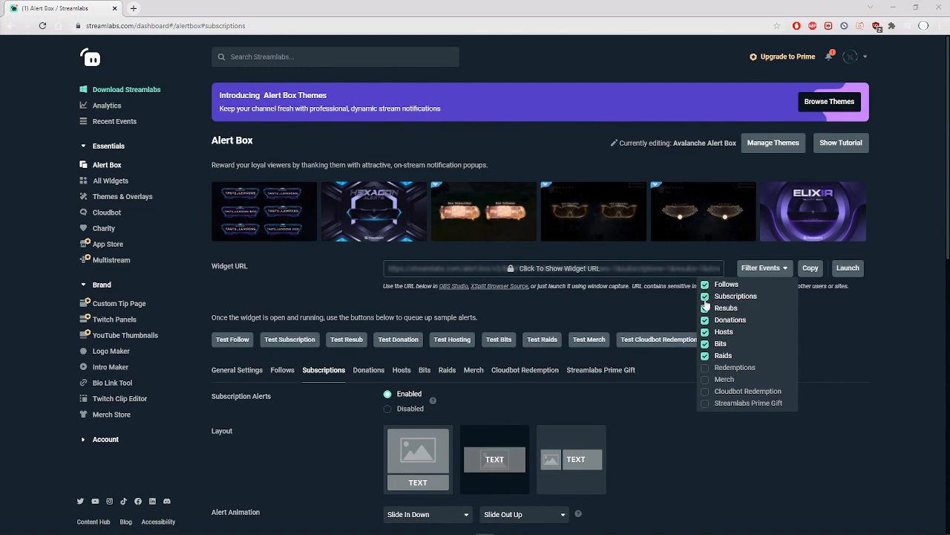
click(831, 393)
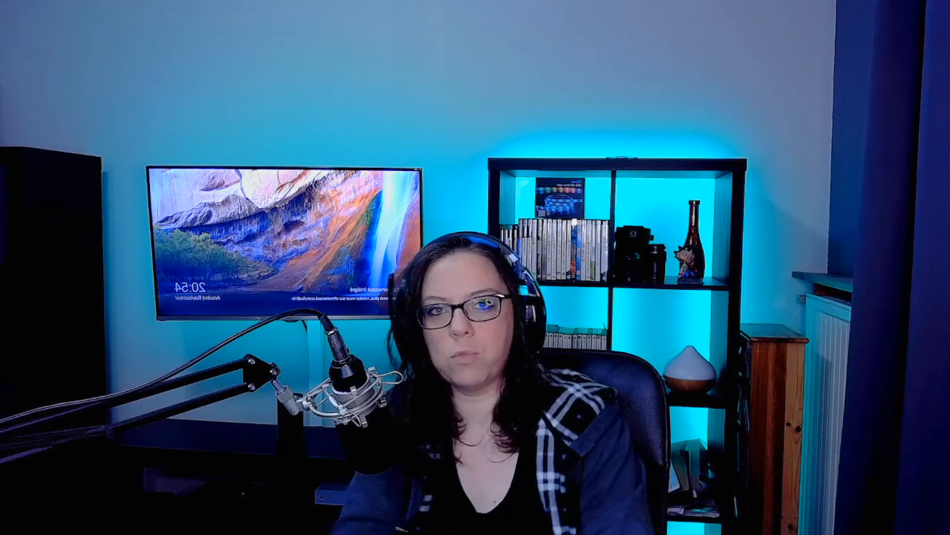